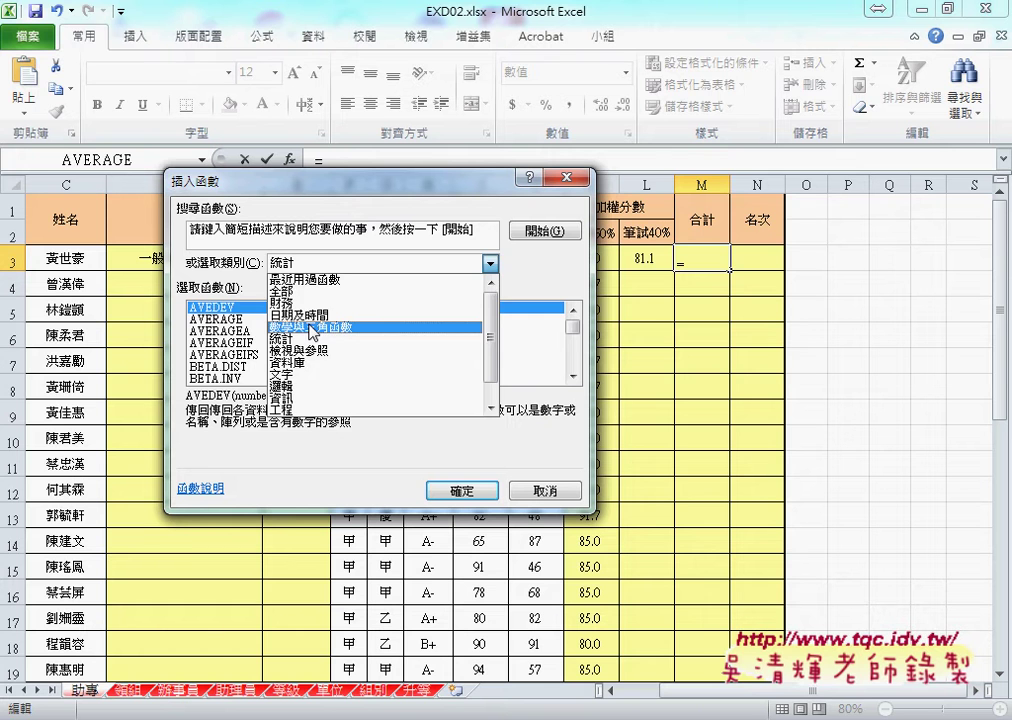
- Pick ROUND from the 數學與三角函數 category as M3's total function
{"action": "left_click", "coordinate": [313, 330]}
{"action": "left_click_drag", "start_coordinate": [576, 331], "coordinate": [577, 353]}
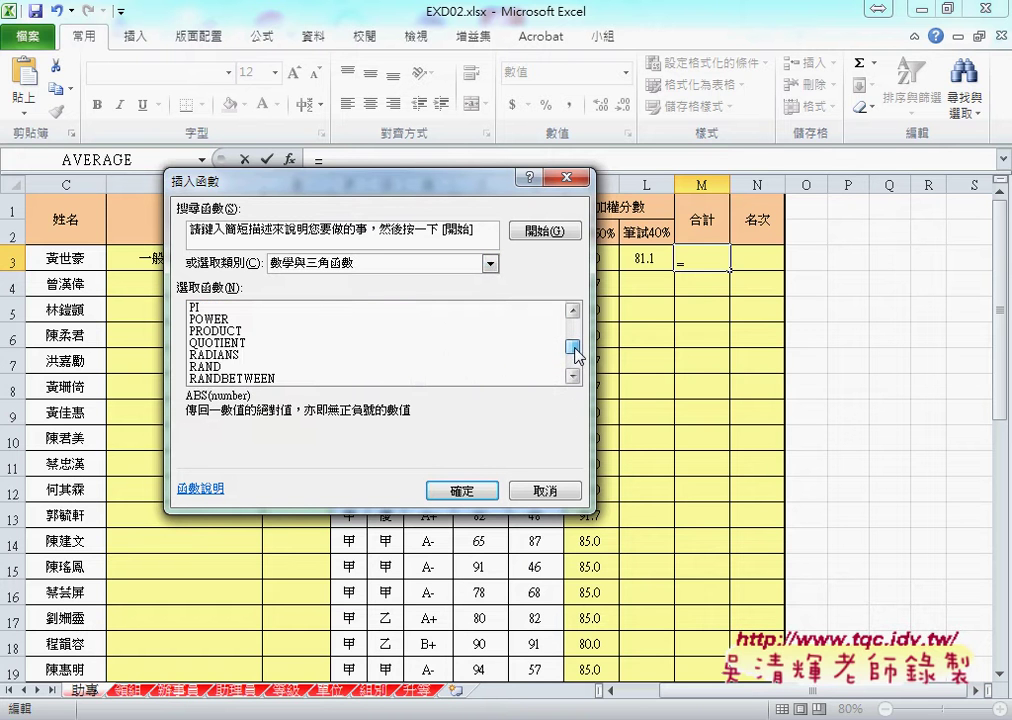
{"action": "left_click", "coordinate": [575, 377]}
{"action": "left_click", "coordinate": [575, 377]}
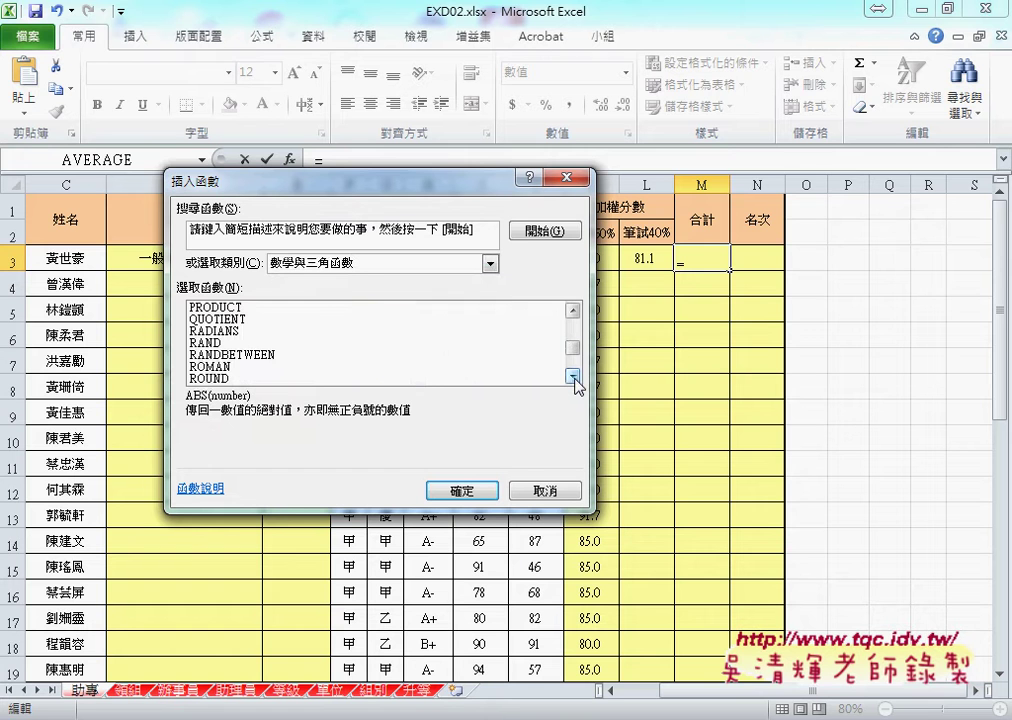
{"action": "left_click", "coordinate": [575, 377]}
{"action": "left_click", "coordinate": [224, 367]}
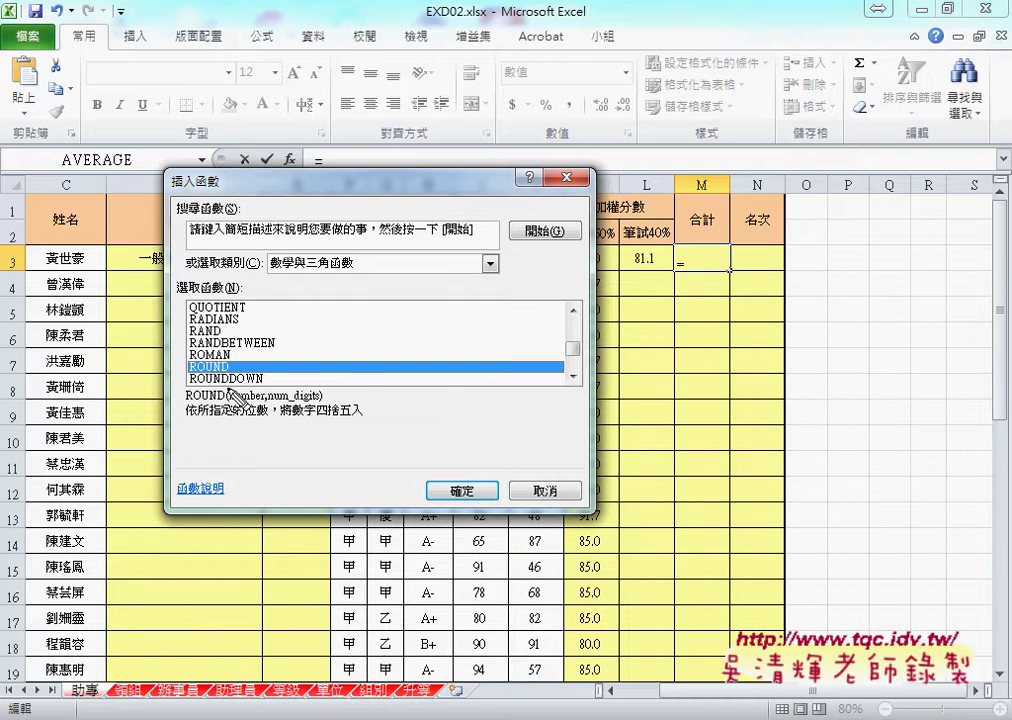
{"action": "mouse_move", "coordinate": [262, 378]}
{"action": "left_mouse_down"}
{"action": "mouse_move", "coordinate": [185, 378]}
{"action": "mouse_move", "coordinate": [236, 358]}
{"action": "left_mouse_up"}
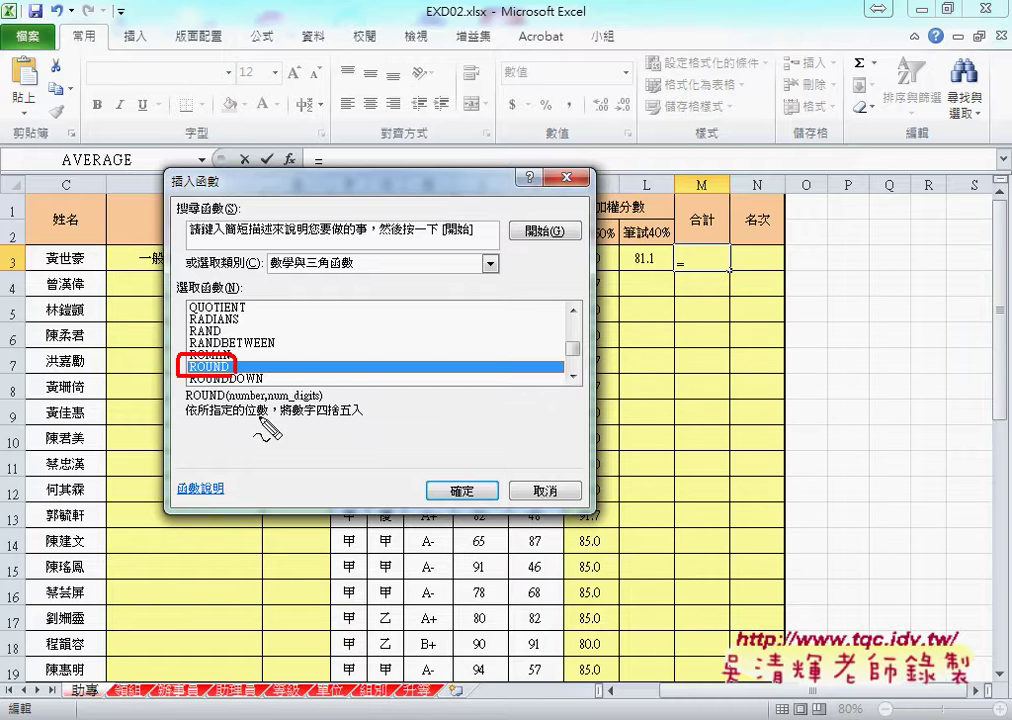
{"action": "left_click_drag", "start_coordinate": [305, 418], "coordinate": [365, 418]}
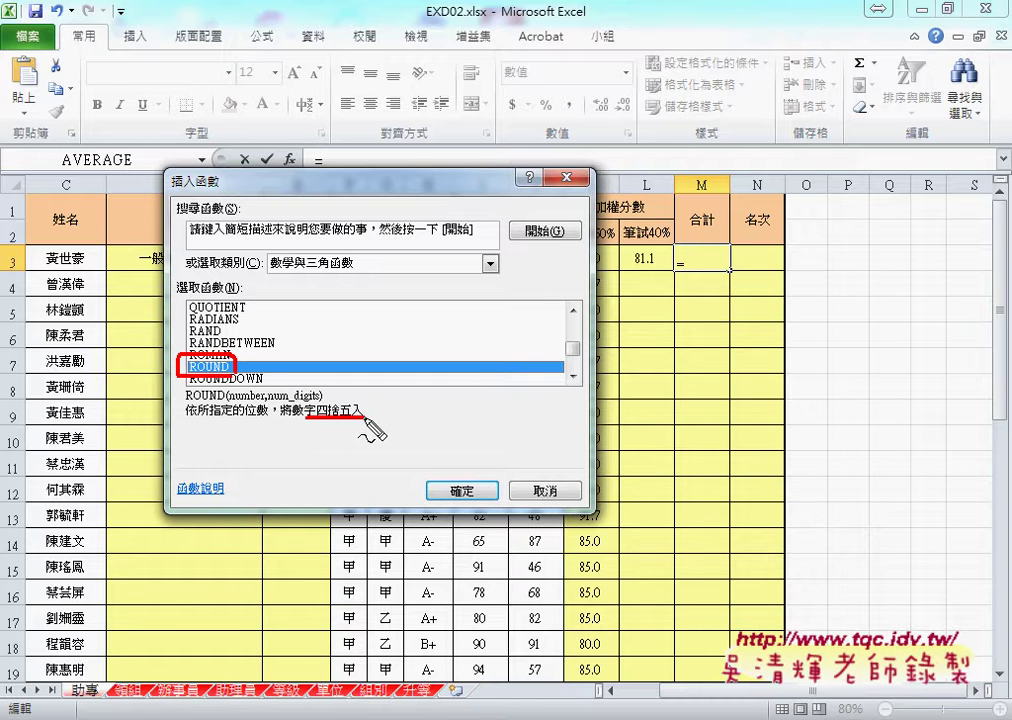
{"action": "key", "text": "Escape"}
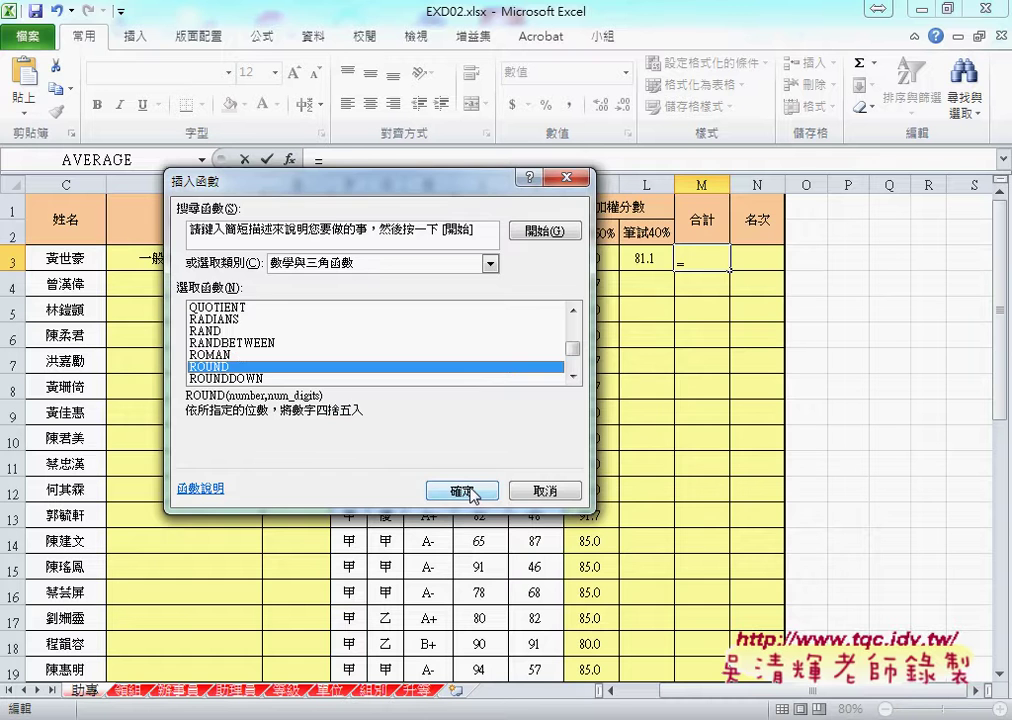
{"action": "left_click", "coordinate": [462, 491]}
- Set ROUND's Number to K3*0.6+L3*0.4 and Num_digits to 1, giving 83.4
{"action": "right_click", "coordinate": [283, 279]}
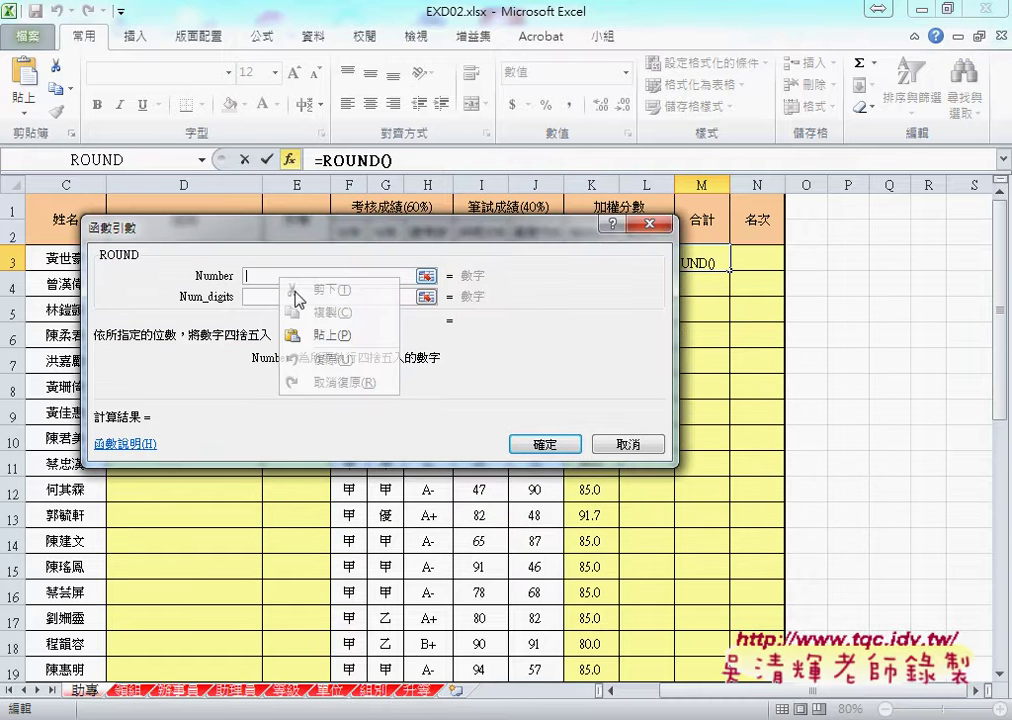
{"action": "left_click", "coordinate": [319, 335]}
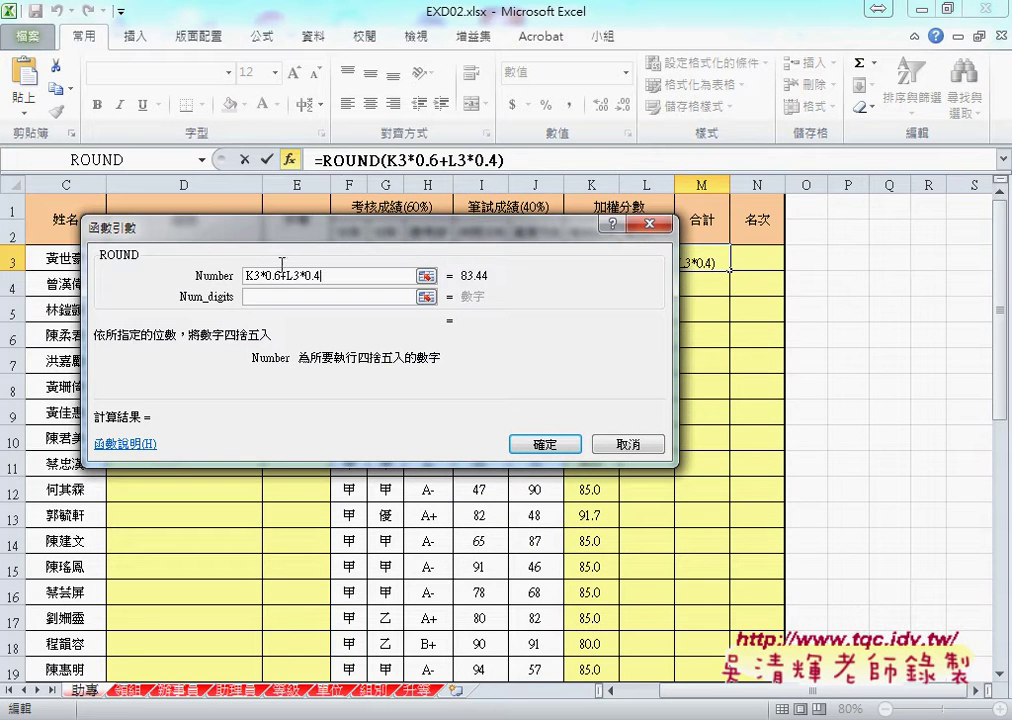
{"action": "left_click", "coordinate": [264, 298]}
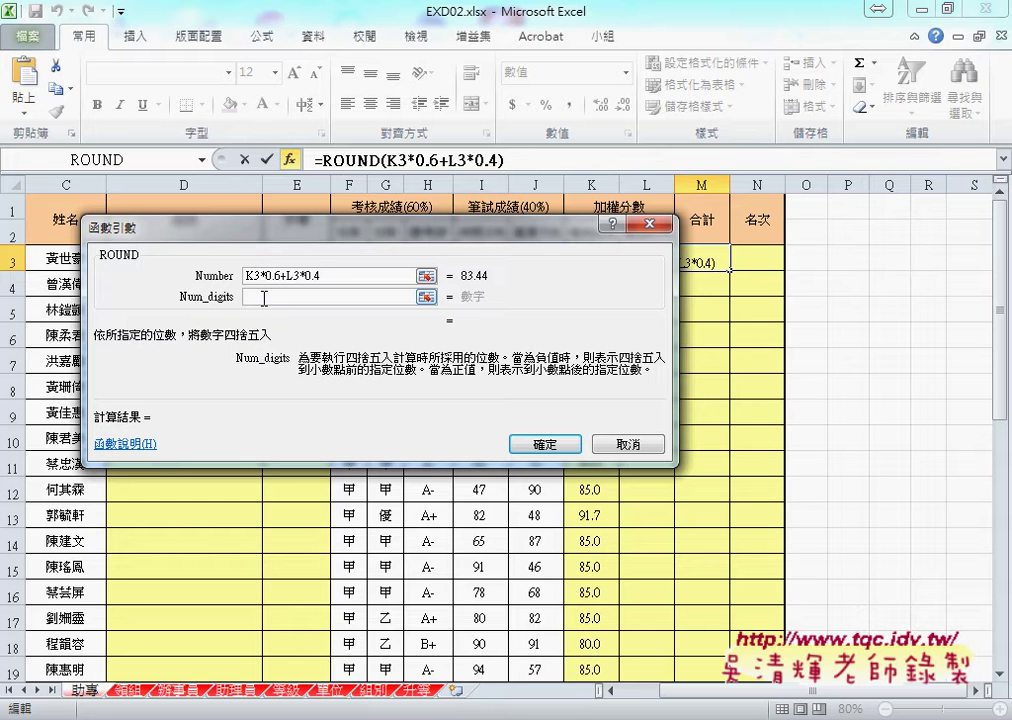
{"action": "type", "text": "1"}
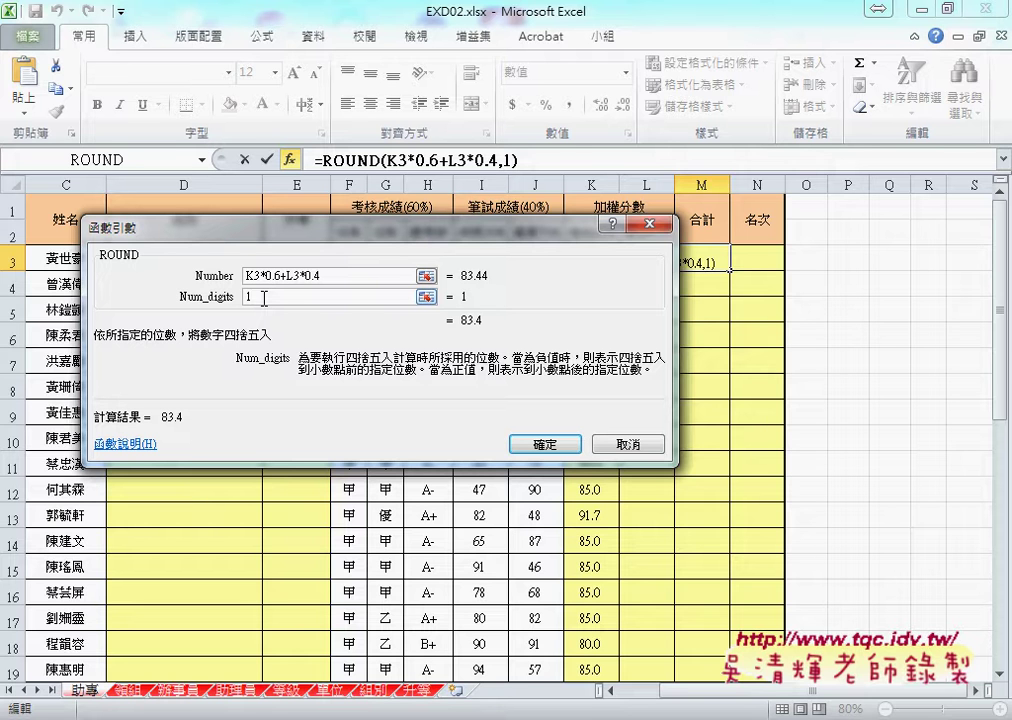
{"action": "left_click", "coordinate": [540, 447]}
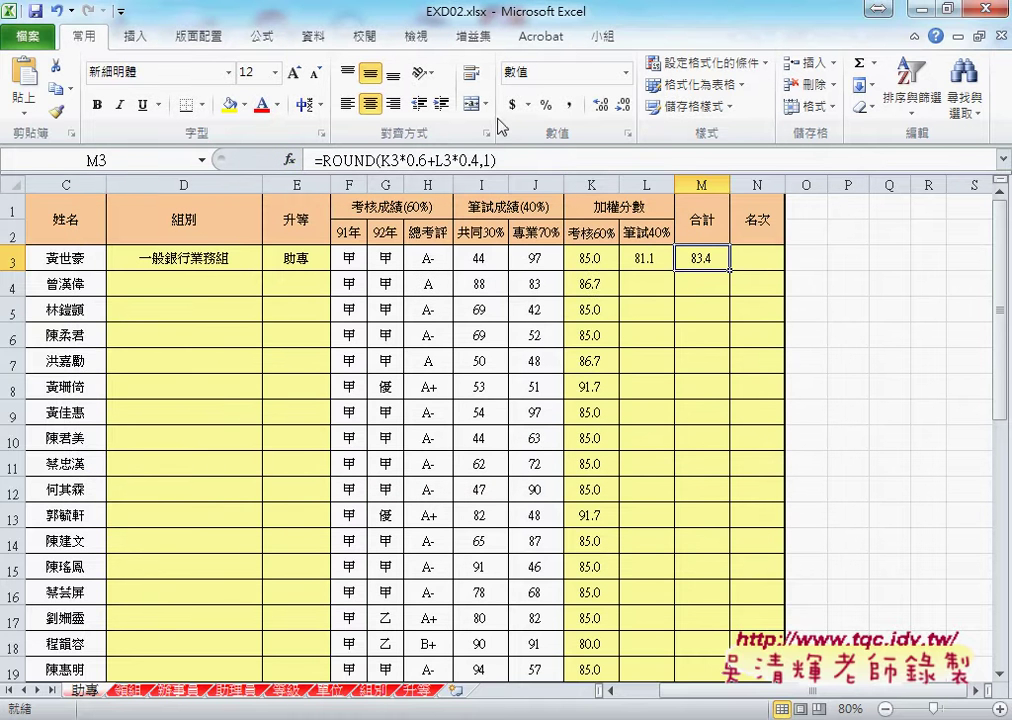
- Strip ROUND so M3 holds =K3*0.6+L3*0.4, showing 83.440, then display one decimal
{"action": "left_click", "coordinate": [600, 110]}
{"action": "left_click", "coordinate": [600, 110]}
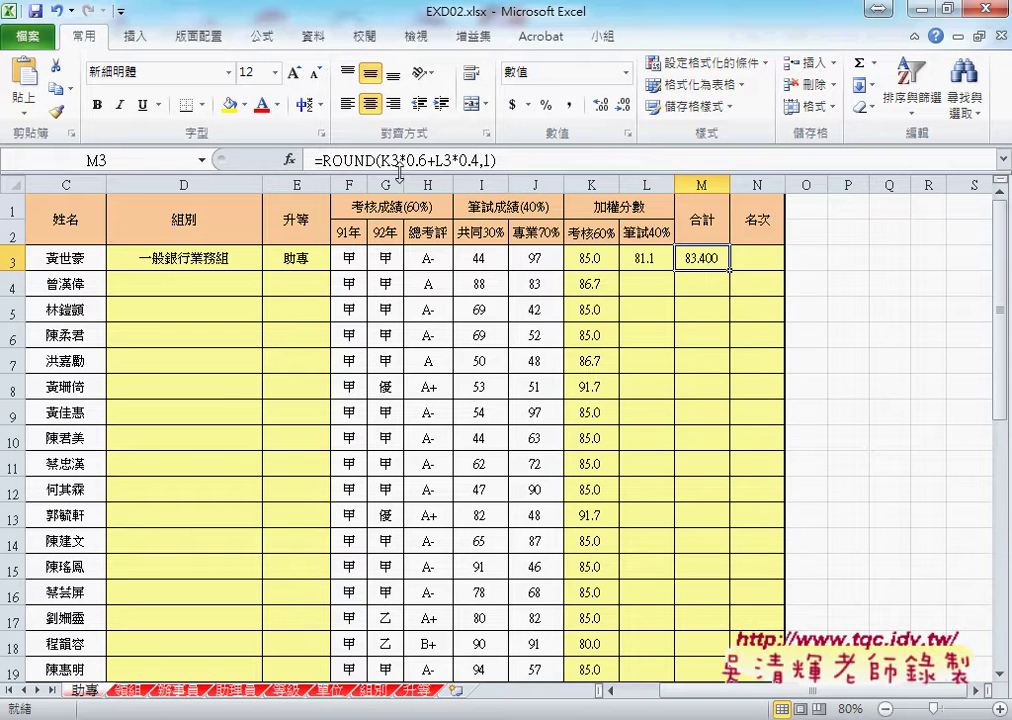
{"action": "left_click", "coordinate": [321, 160]}
{"action": "double_click", "coordinate": [353, 160]}
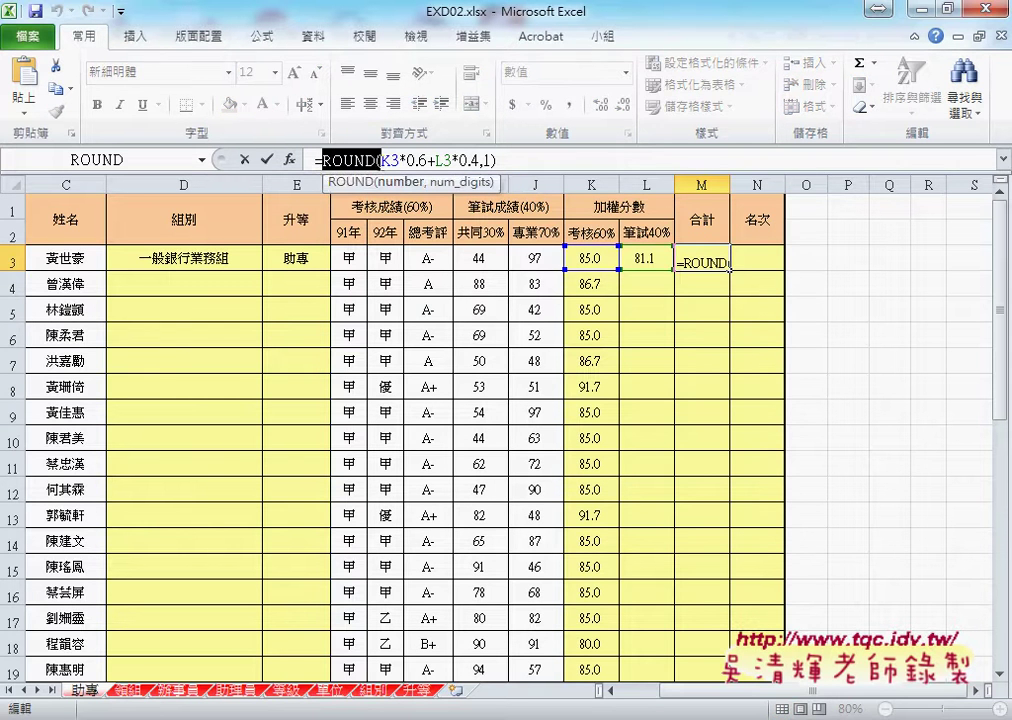
{"action": "key", "text": "Delete"}
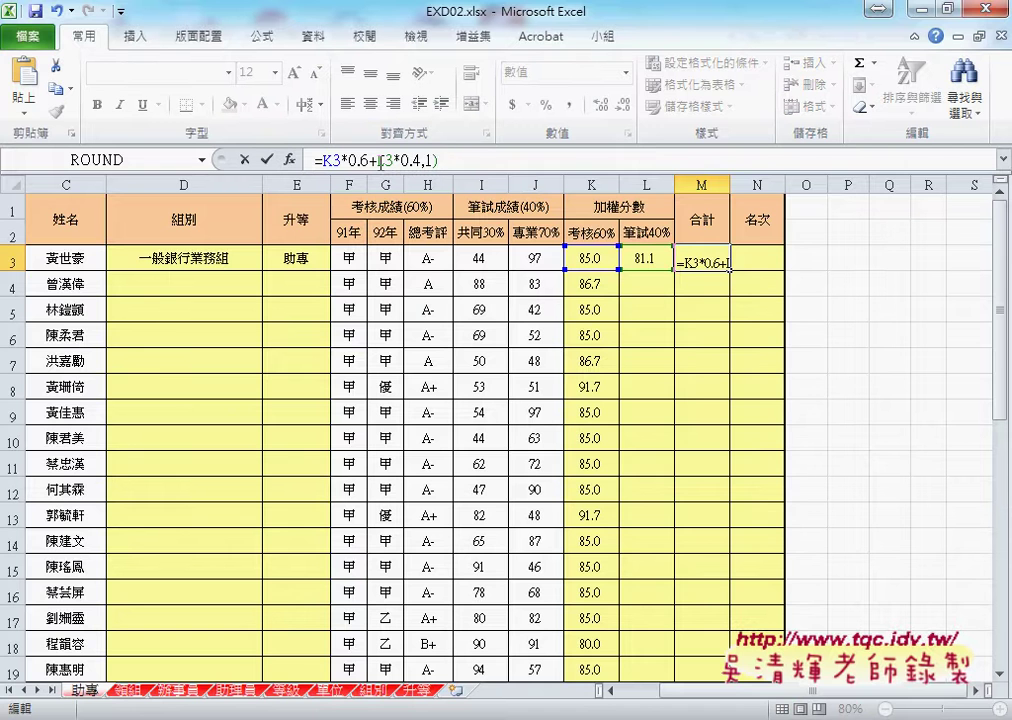
{"action": "key", "text": "BackSpace"}
{"action": "key", "text": "BackSpace"}
{"action": "key", "text": "BackSpace"}
{"action": "left_click", "coordinate": [268, 160]}
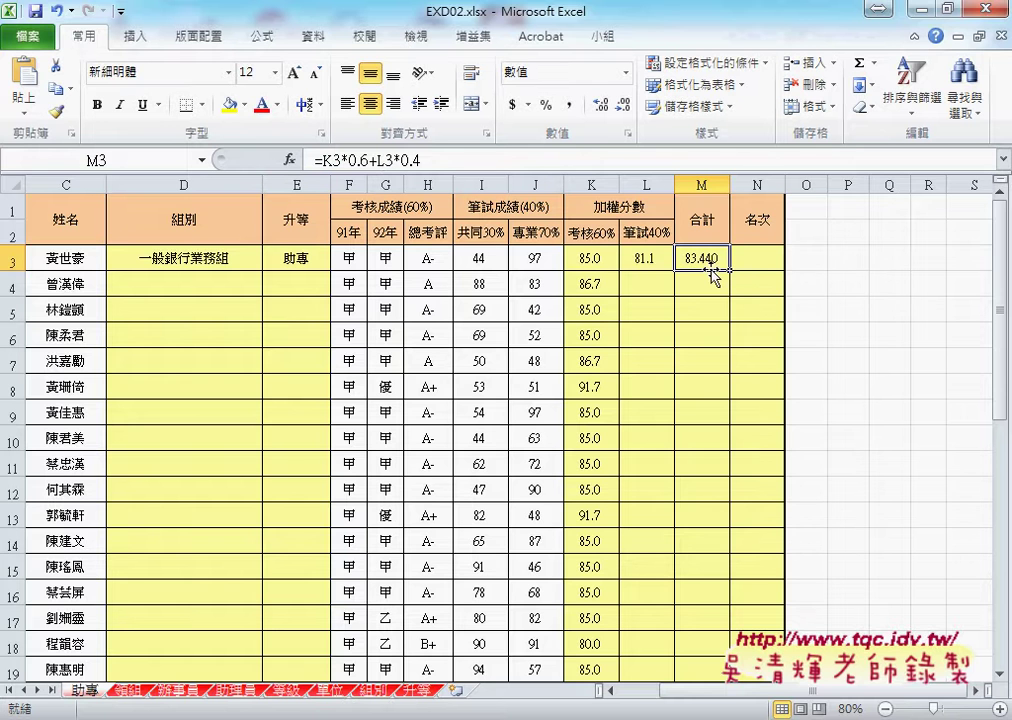
{"action": "left_click", "coordinate": [622, 106]}
{"action": "left_click", "coordinate": [622, 106]}
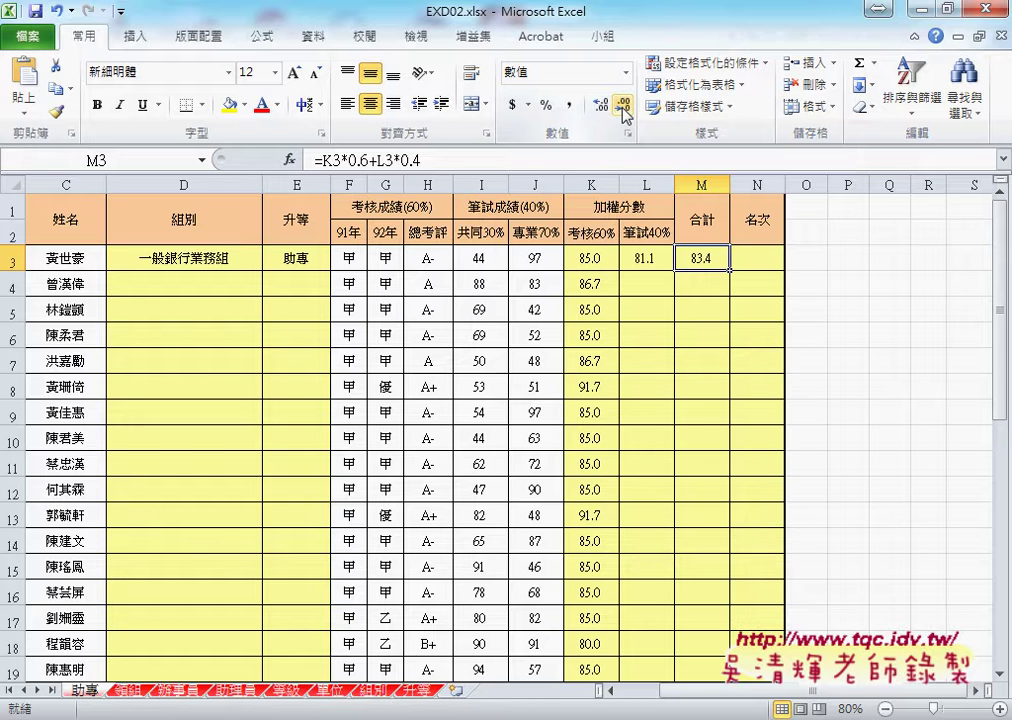
- Cut K3*0.6+L3*0.4 from M3's formula and insert the ROUND function
{"action": "left_click_drag", "start_coordinate": [421, 160], "coordinate": [323, 160]}
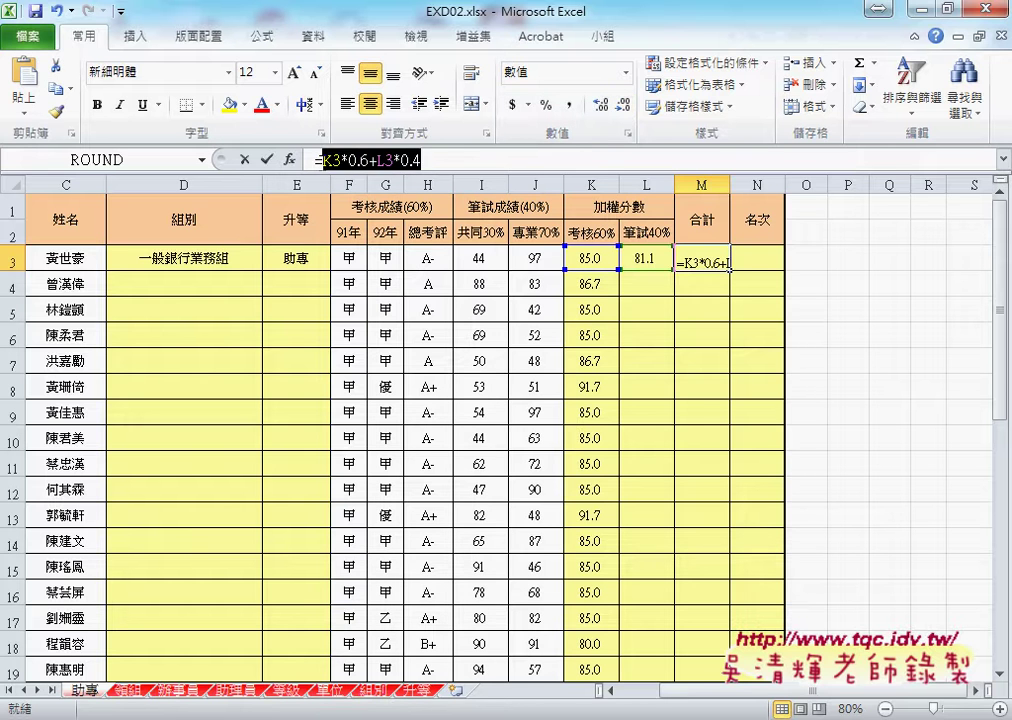
{"action": "right_click", "coordinate": [305, 160]}
{"action": "left_click", "coordinate": [335, 170]}
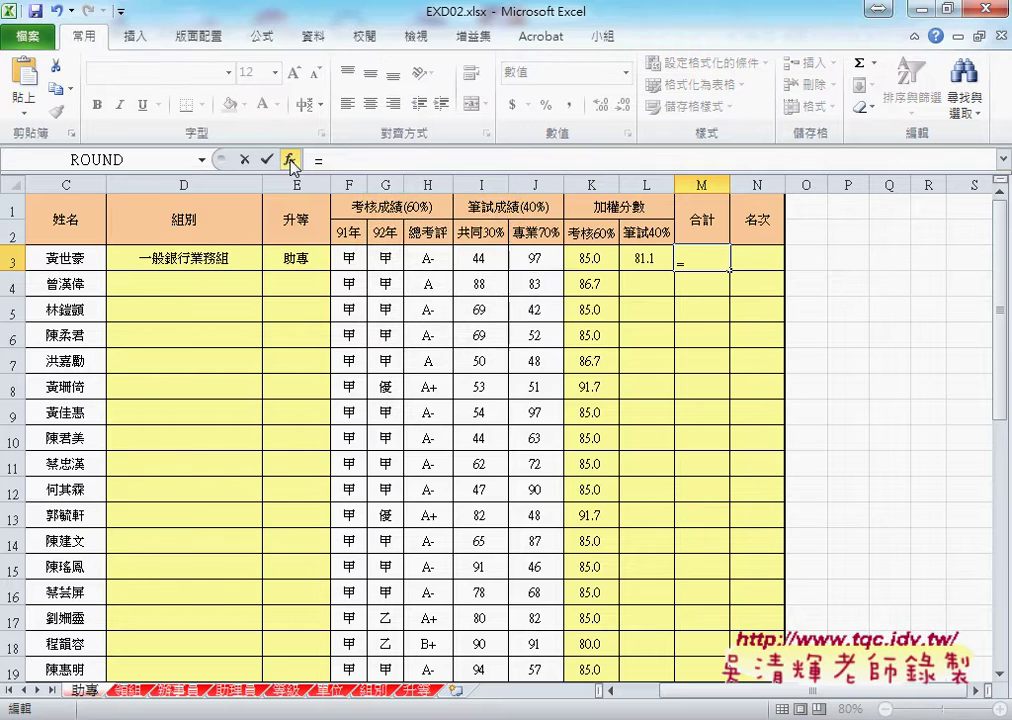
{"action": "left_click", "coordinate": [289, 160]}
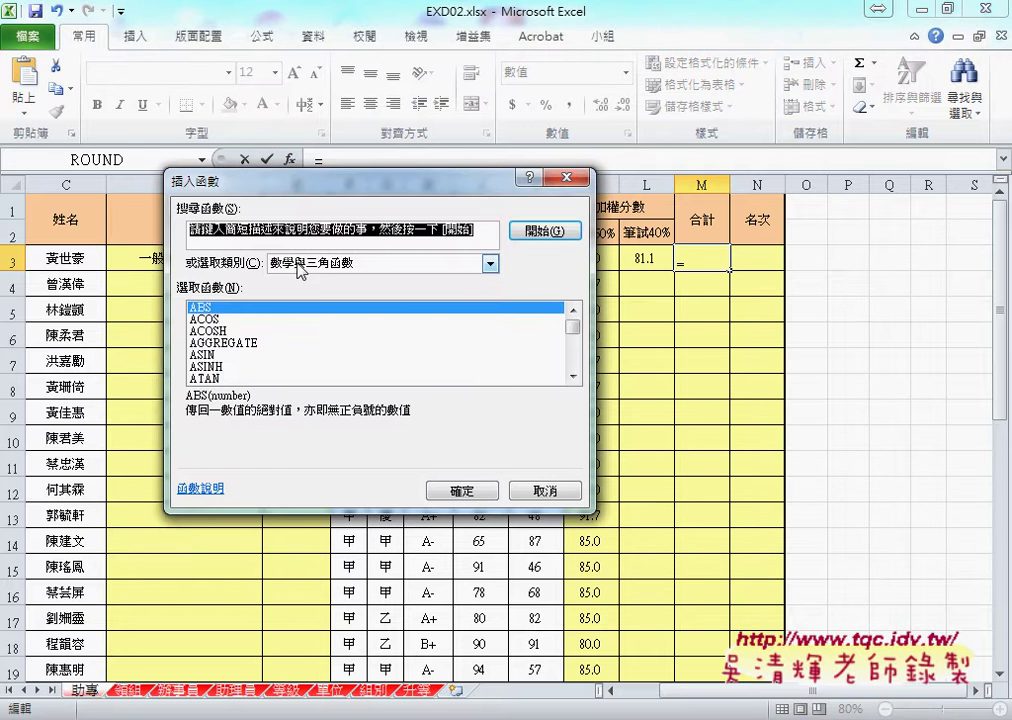
{"action": "left_click_drag", "start_coordinate": [576, 330], "coordinate": [578, 357]}
{"action": "left_click", "coordinate": [250, 343]}
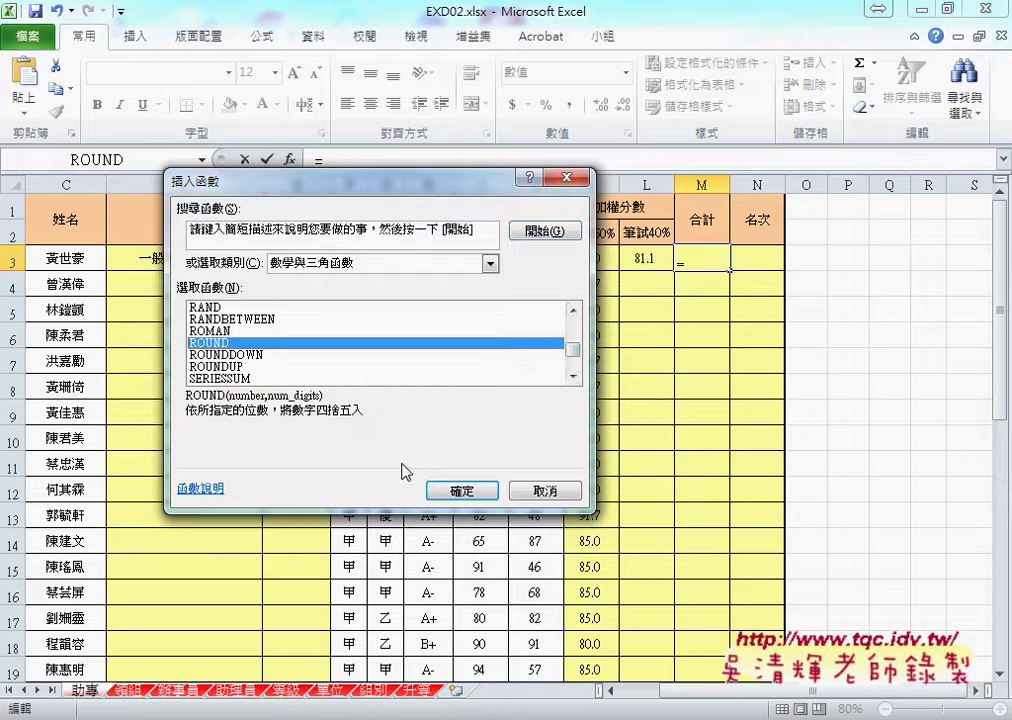
{"action": "left_click", "coordinate": [460, 490]}
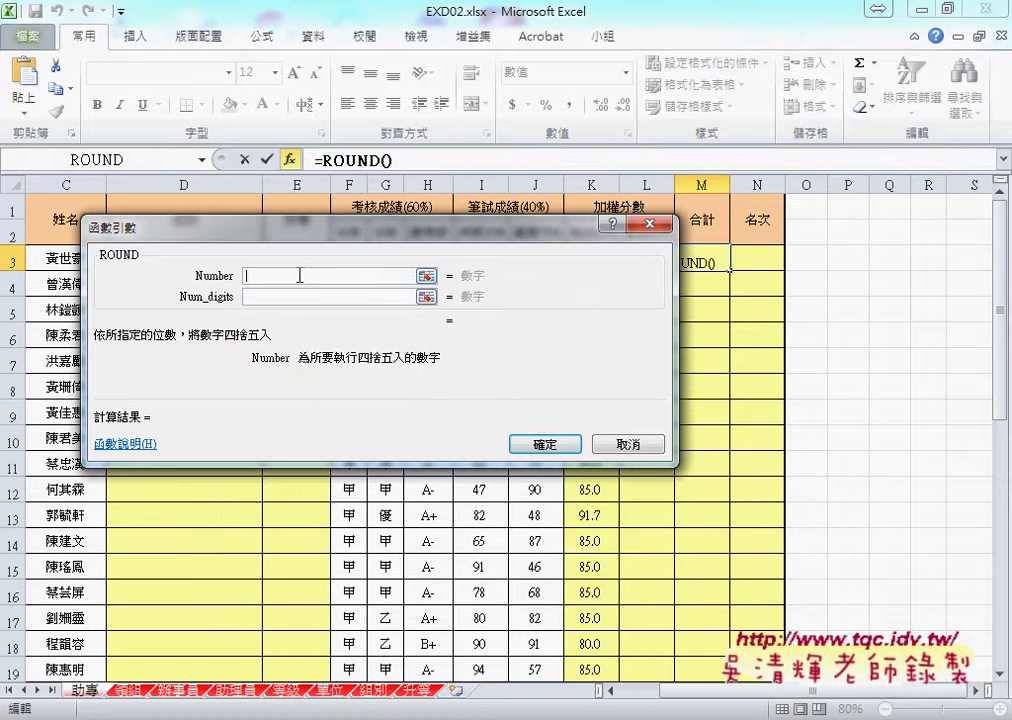
- Paste the cut expression as Number with Num_digits 1, so M3 shows 83.4
{"action": "right_click", "coordinate": [300, 276]}
{"action": "left_click", "coordinate": [325, 330]}
{"action": "left_click", "coordinate": [277, 297]}
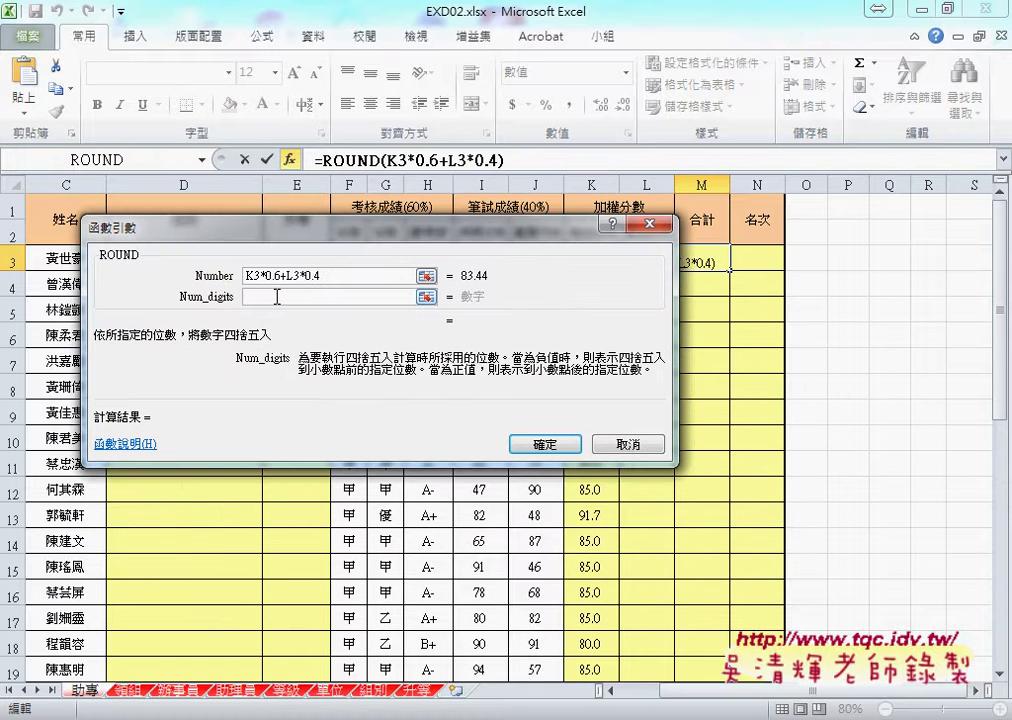
{"action": "type", "text": "1"}
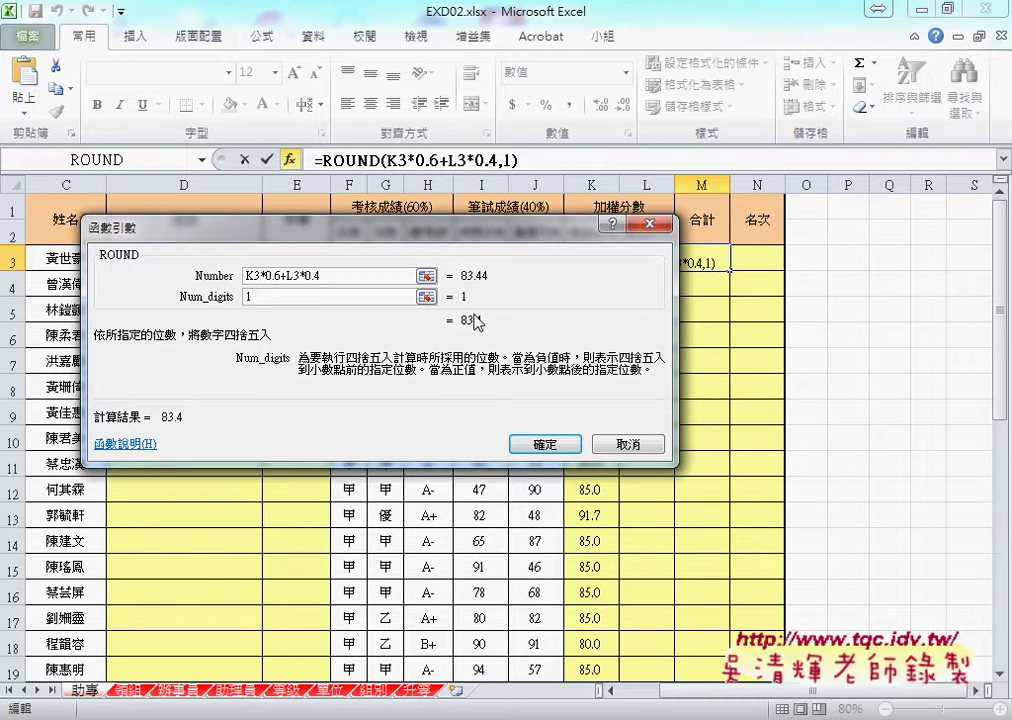
{"action": "left_click", "coordinate": [541, 446]}
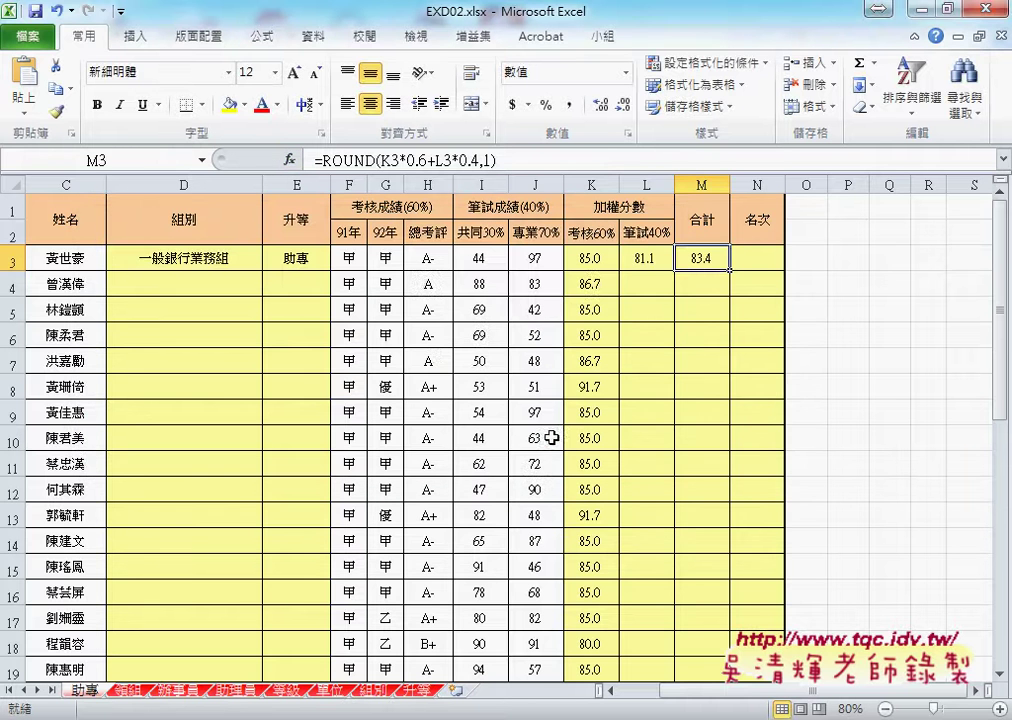
- Group the 助專 through 助理員 sheets together
{"action": "left_click", "coordinate": [766, 259]}
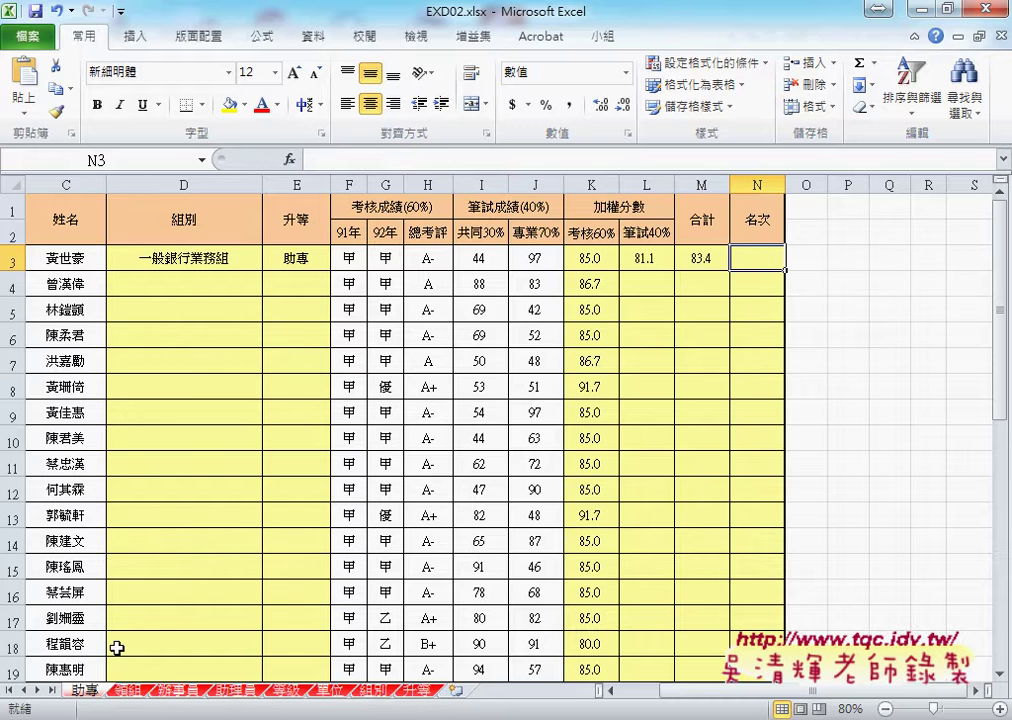
{"action": "left_click_drag", "start_coordinate": [612, 690], "coordinate": [600, 690]}
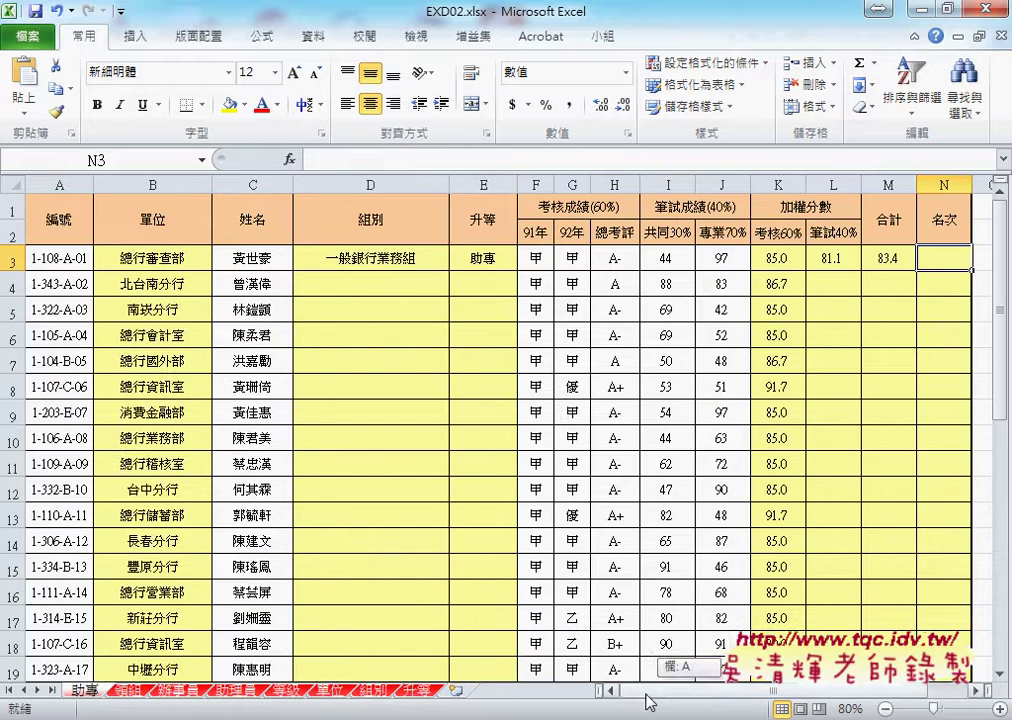
{"action": "left_click", "coordinate": [239, 694], "text": "shift"}
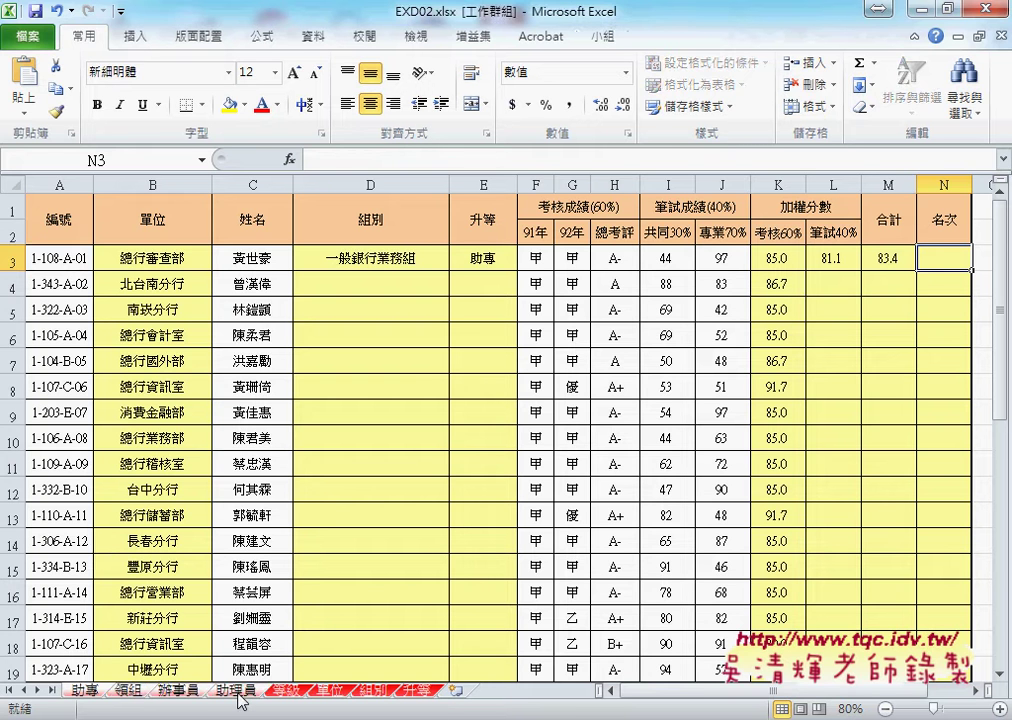
{"action": "left_click", "coordinate": [169, 258]}
{"action": "left_click", "coordinate": [379, 160]}
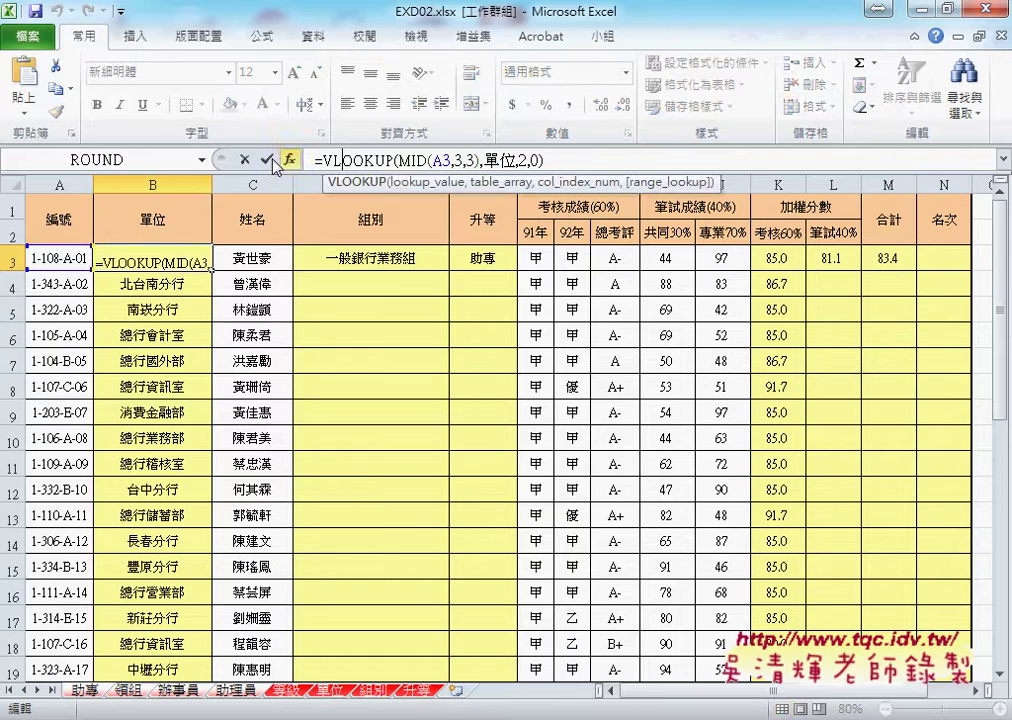
{"action": "key", "text": "Escape"}
- Re-enter the D3, E3 and K3 formulas across the grouped sheets
{"action": "double_click", "coordinate": [374, 258]}
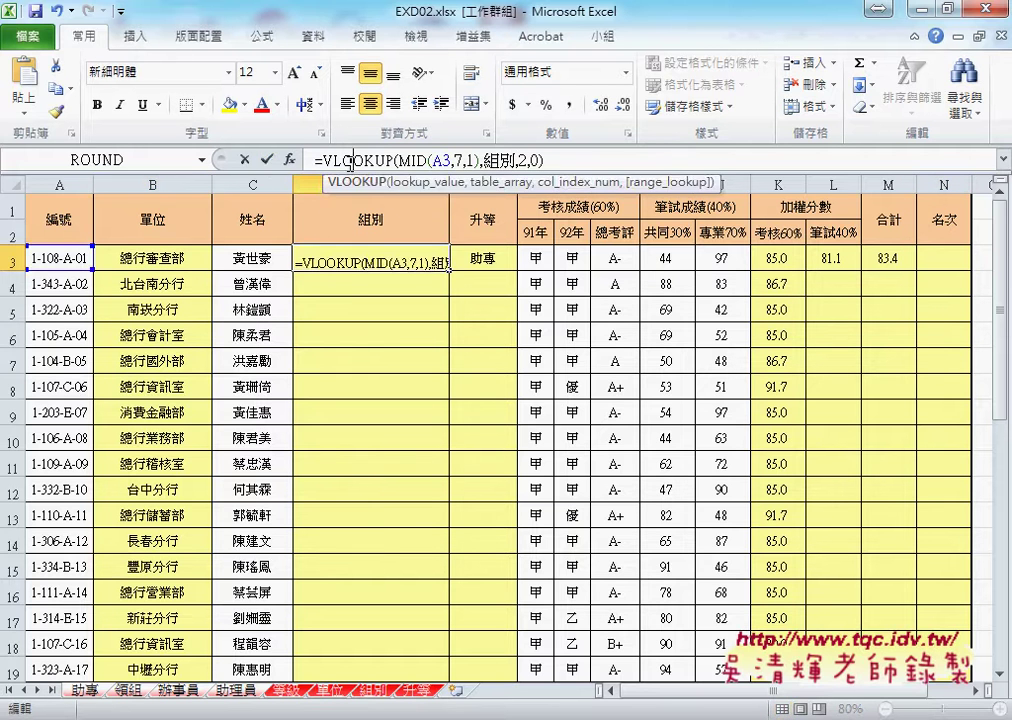
{"action": "left_click", "coordinate": [264, 159]}
{"action": "left_click", "coordinate": [478, 260]}
{"action": "left_click", "coordinate": [413, 160]}
{"action": "left_click", "coordinate": [265, 159]}
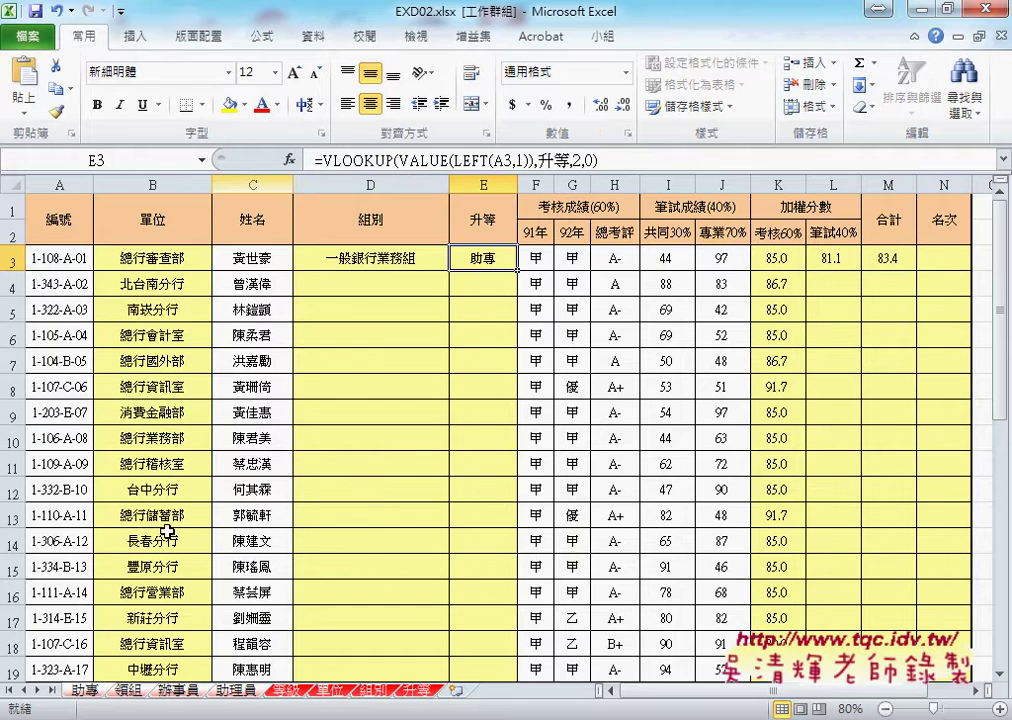
{"action": "left_click", "coordinate": [778, 258]}
{"action": "left_click", "coordinate": [566, 158]}
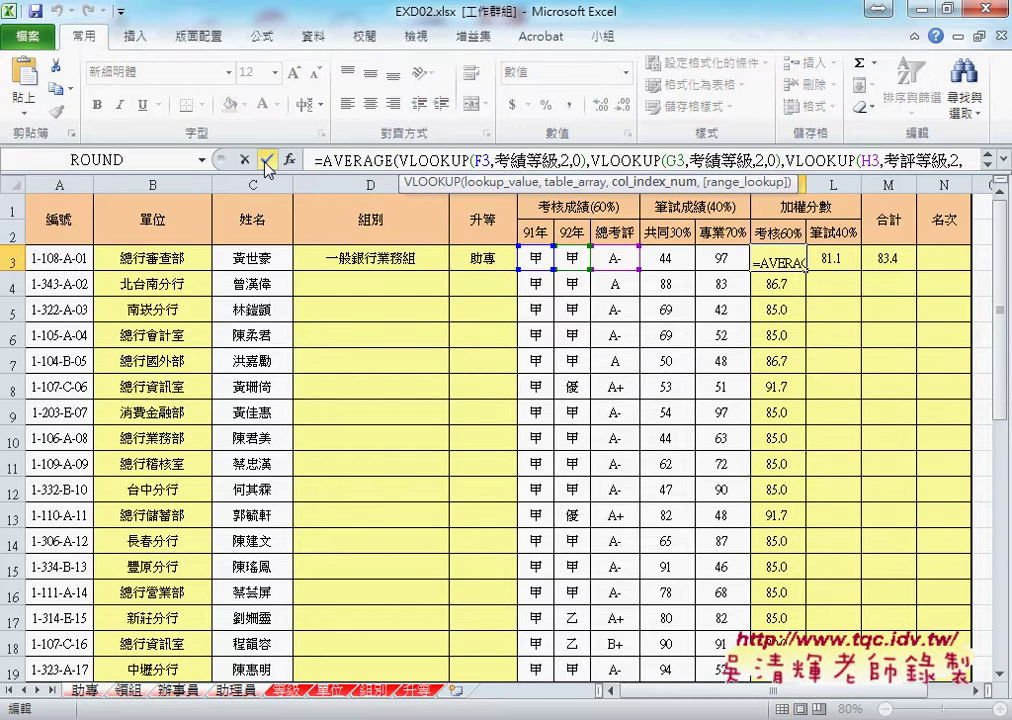
{"action": "left_click", "coordinate": [264, 159]}
- Re-enter the L3 formula and M3's ROUND total across the grouped sheets
{"action": "left_click", "coordinate": [833, 258]}
{"action": "left_click", "coordinate": [413, 160]}
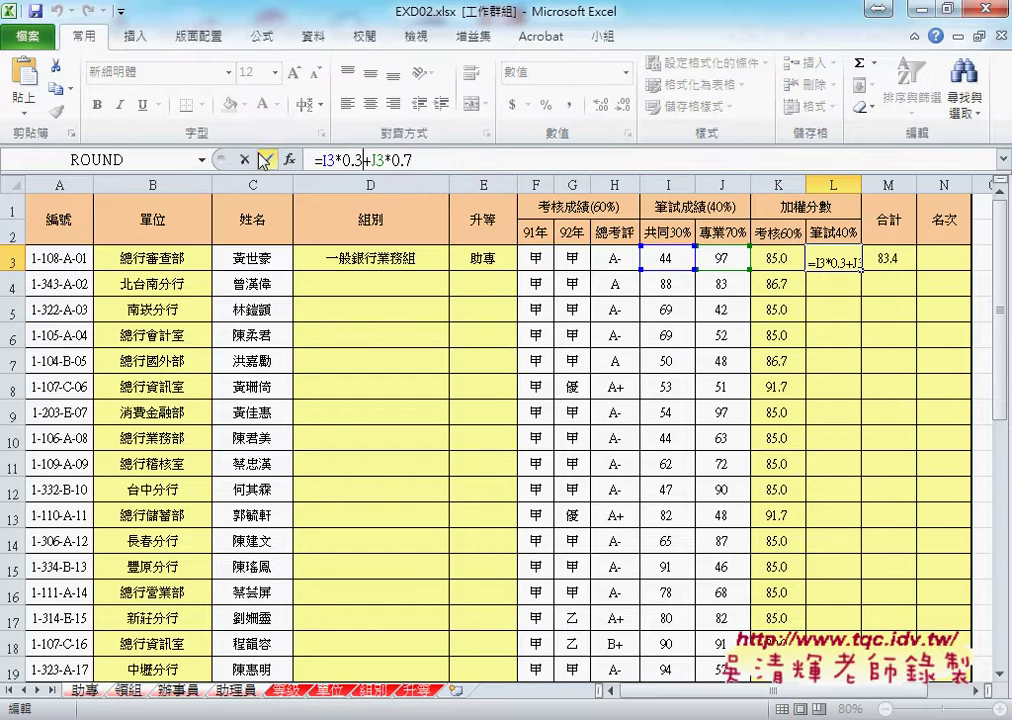
{"action": "left_click", "coordinate": [264, 159]}
{"action": "left_click", "coordinate": [890, 262]}
{"action": "left_click", "coordinate": [451, 160]}
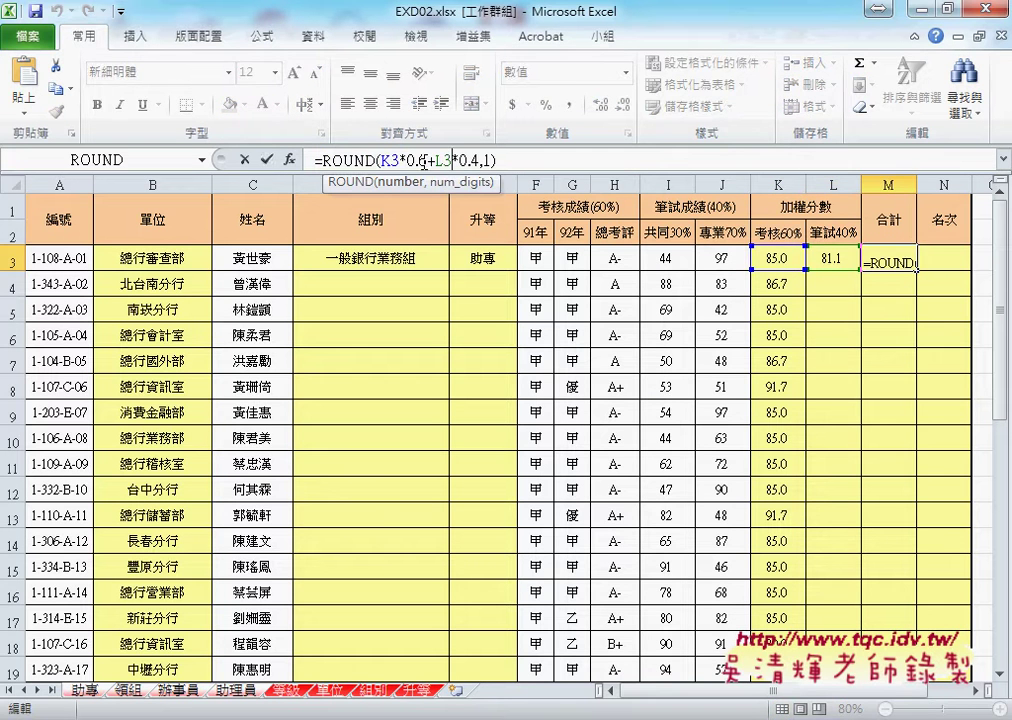
{"action": "left_click", "coordinate": [266, 160]}
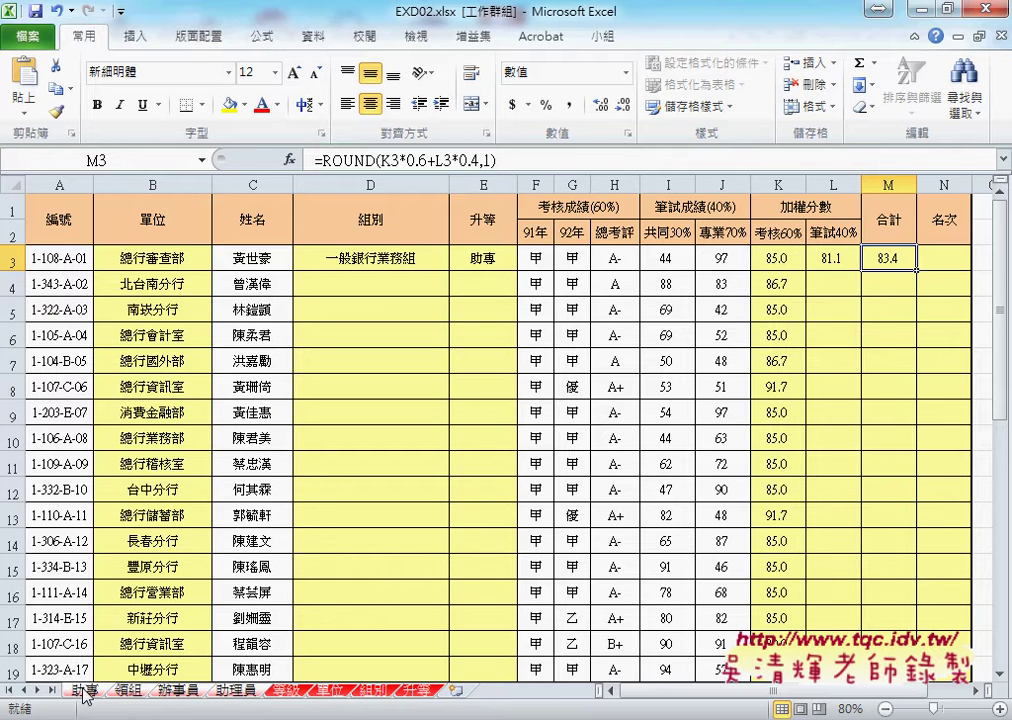
- Ungroup the sheets by switching to 等級 and back to 助專
{"action": "scroll", "coordinate": [100, 695], "scroll_direction": "down", "scroll_amount": 20}
{"action": "scroll", "coordinate": [96, 697], "scroll_direction": "up", "scroll_amount": 20}
{"action": "left_click", "coordinate": [290, 690]}
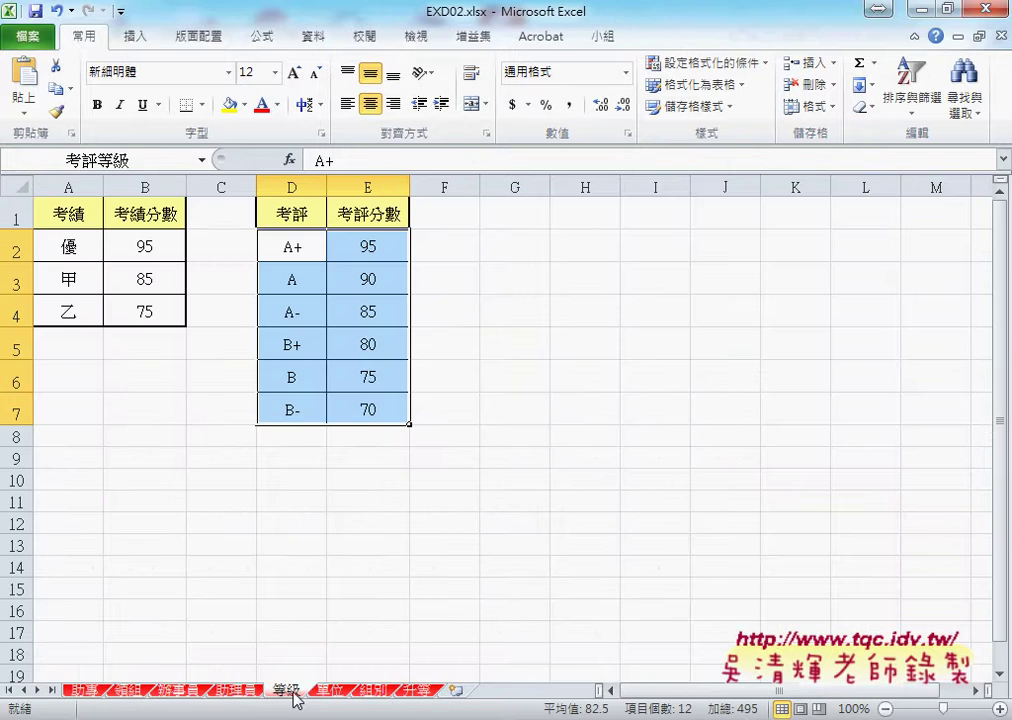
{"action": "left_click", "coordinate": [88, 690]}
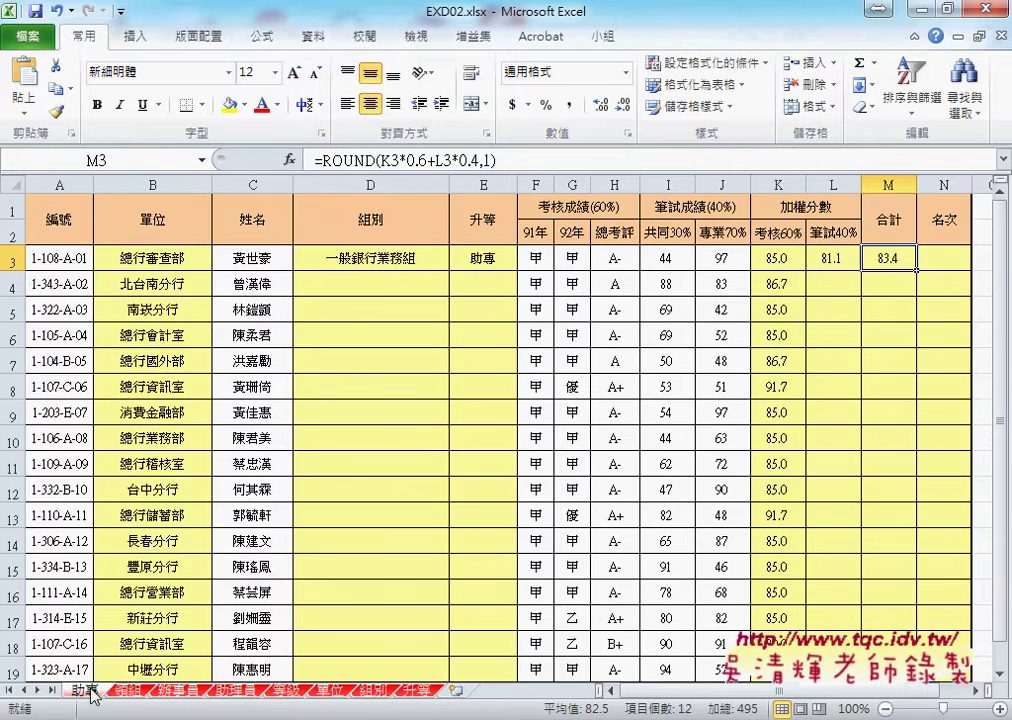
- Fill the B3, D3 and E3 formulas down all rows of 助專
{"action": "left_click", "coordinate": [172, 258]}
{"action": "double_click", "coordinate": [213, 269]}
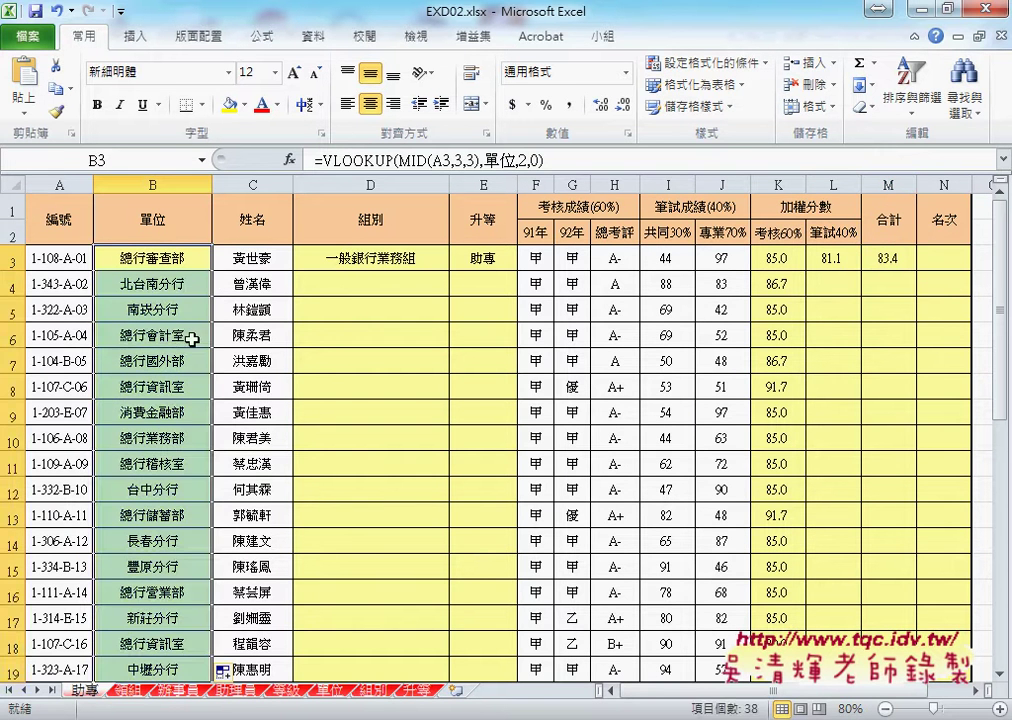
{"action": "left_click", "coordinate": [440, 262]}
{"action": "double_click", "coordinate": [449, 268]}
{"action": "left_click", "coordinate": [480, 262]}
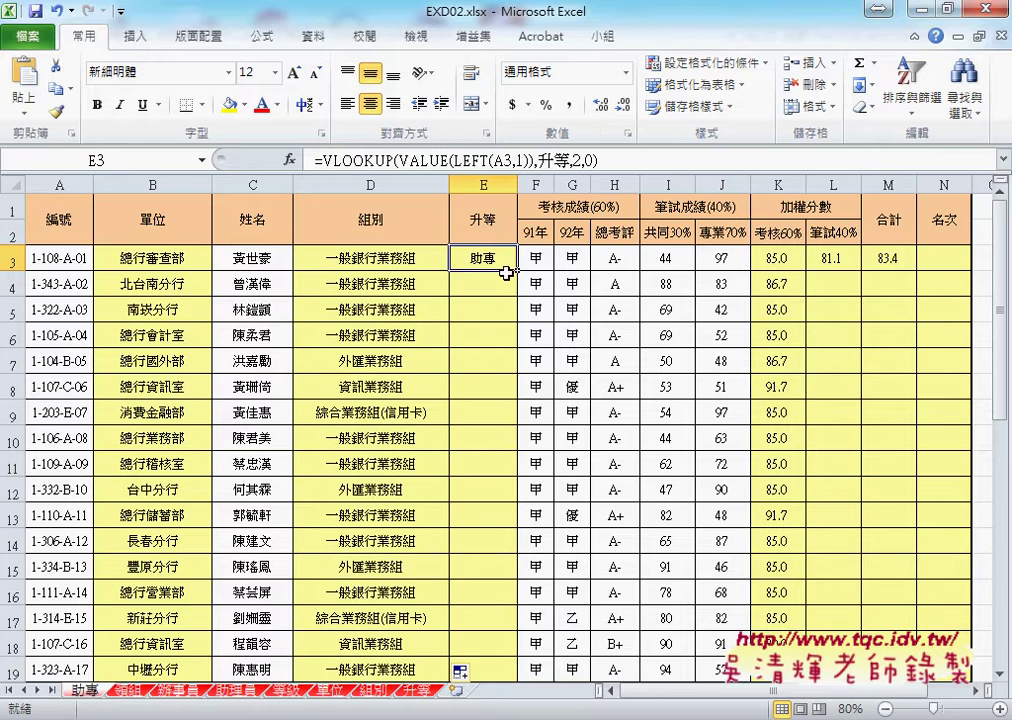
{"action": "double_click", "coordinate": [518, 269]}
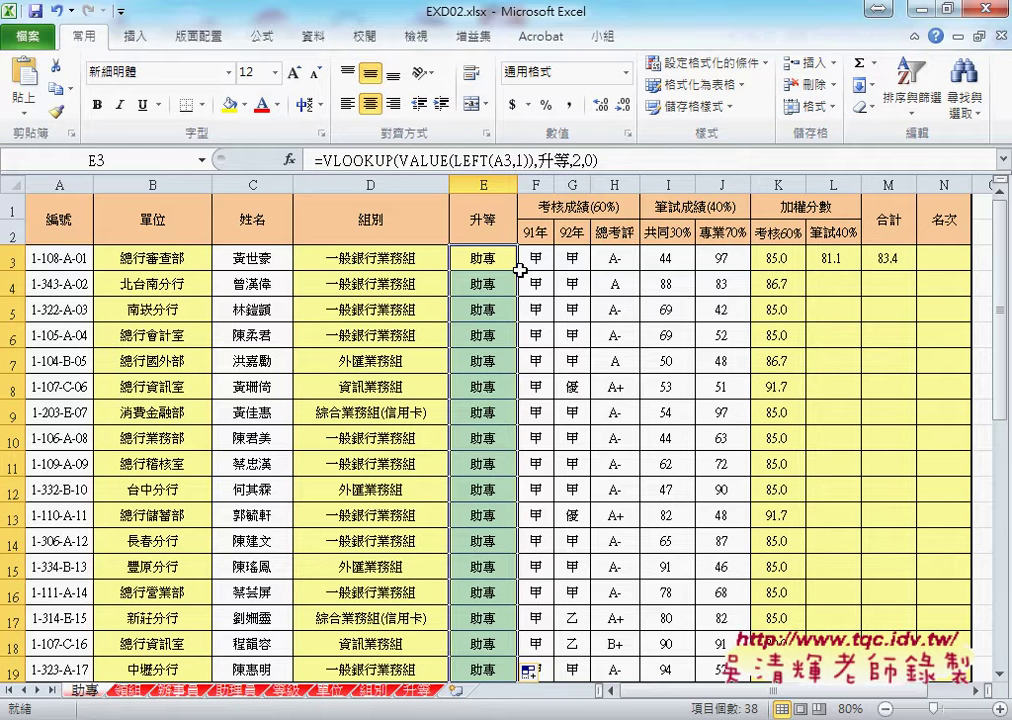
- Fill the K3, L3 and M3 formulas down all rows, giving totals like 85.8
{"action": "left_click", "coordinate": [800, 258]}
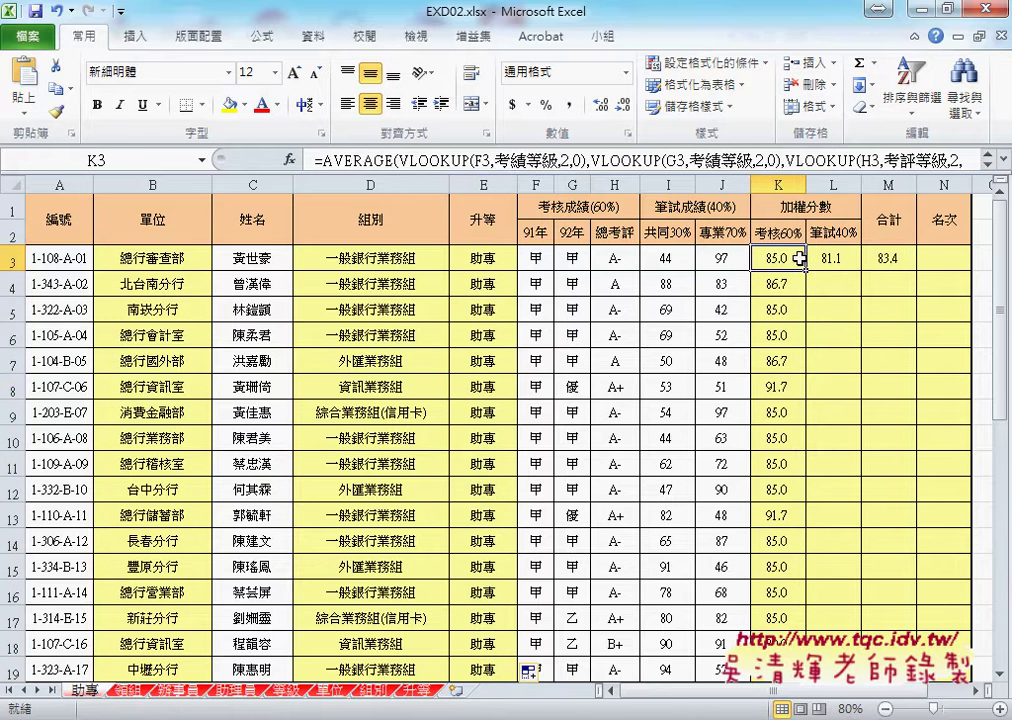
{"action": "double_click", "coordinate": [805, 268]}
{"action": "left_click", "coordinate": [832, 258]}
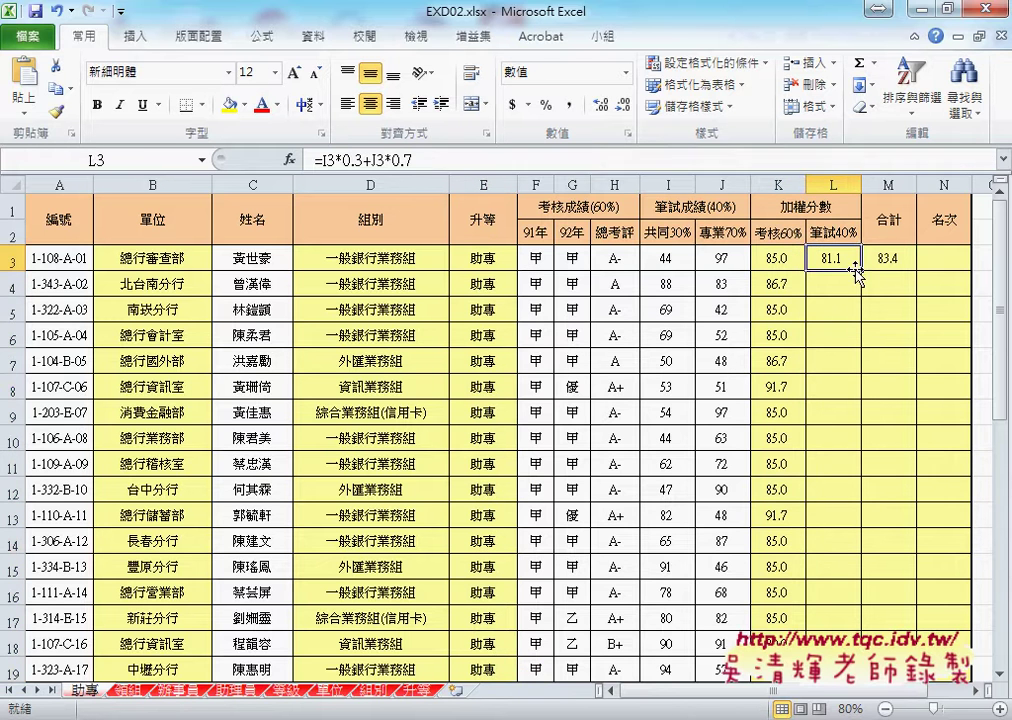
{"action": "double_click", "coordinate": [860, 269]}
{"action": "left_click", "coordinate": [895, 261]}
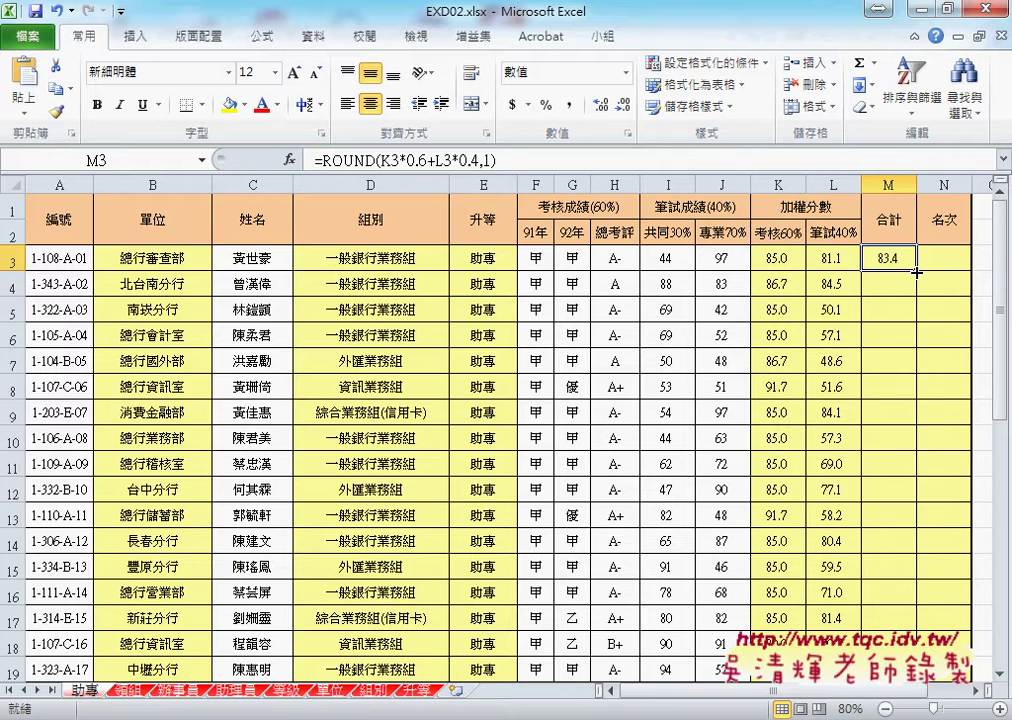
{"action": "double_click", "coordinate": [916, 269]}
{"action": "left_click", "coordinate": [966, 260]}
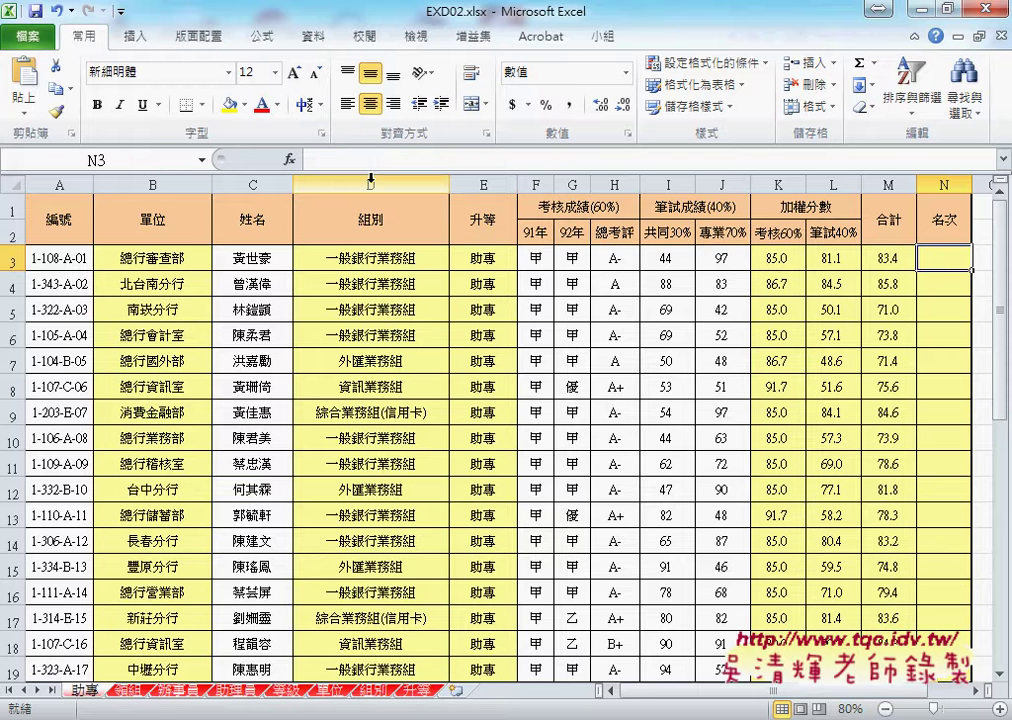
- Start an Insert Function formula in N3 and list the function categories
{"action": "left_click", "coordinate": [288, 160]}
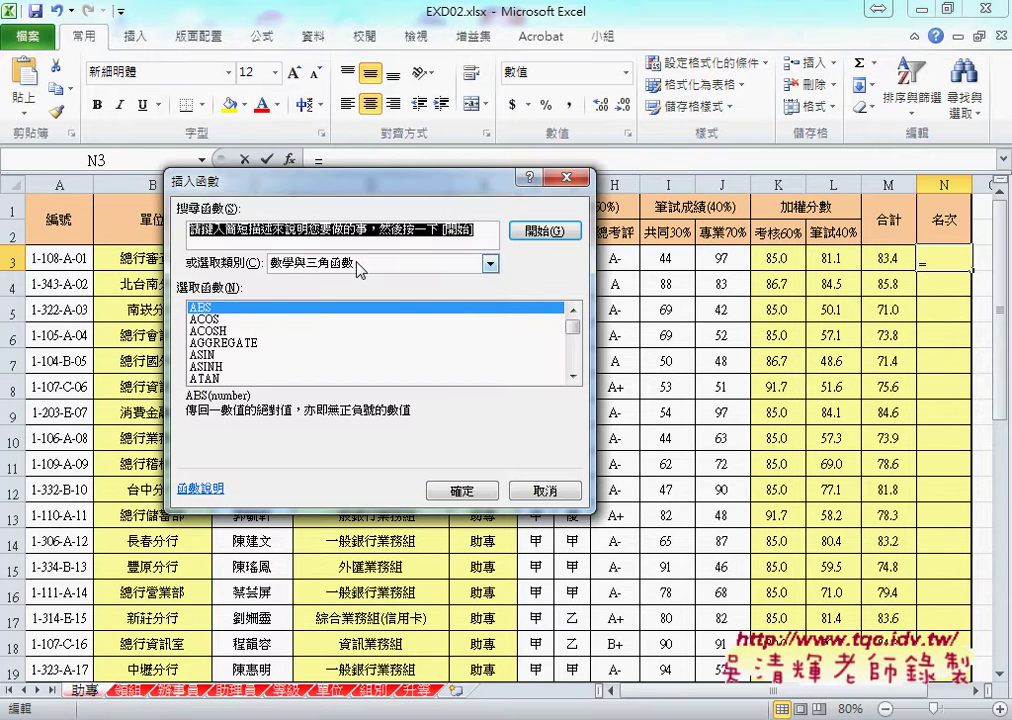
{"action": "left_click", "coordinate": [358, 265]}
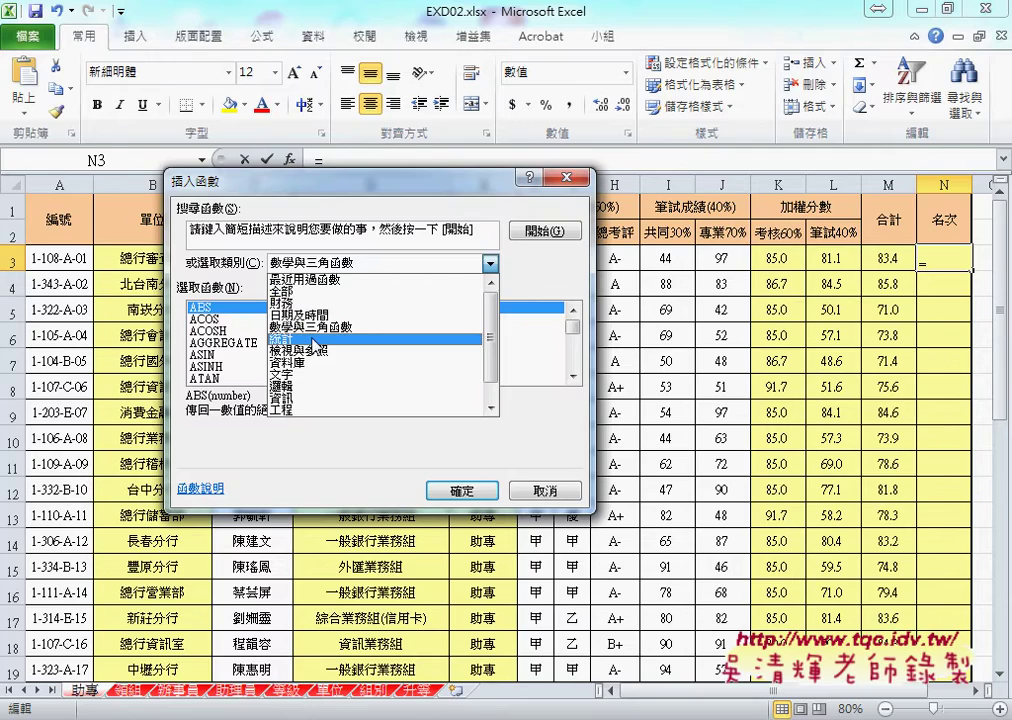